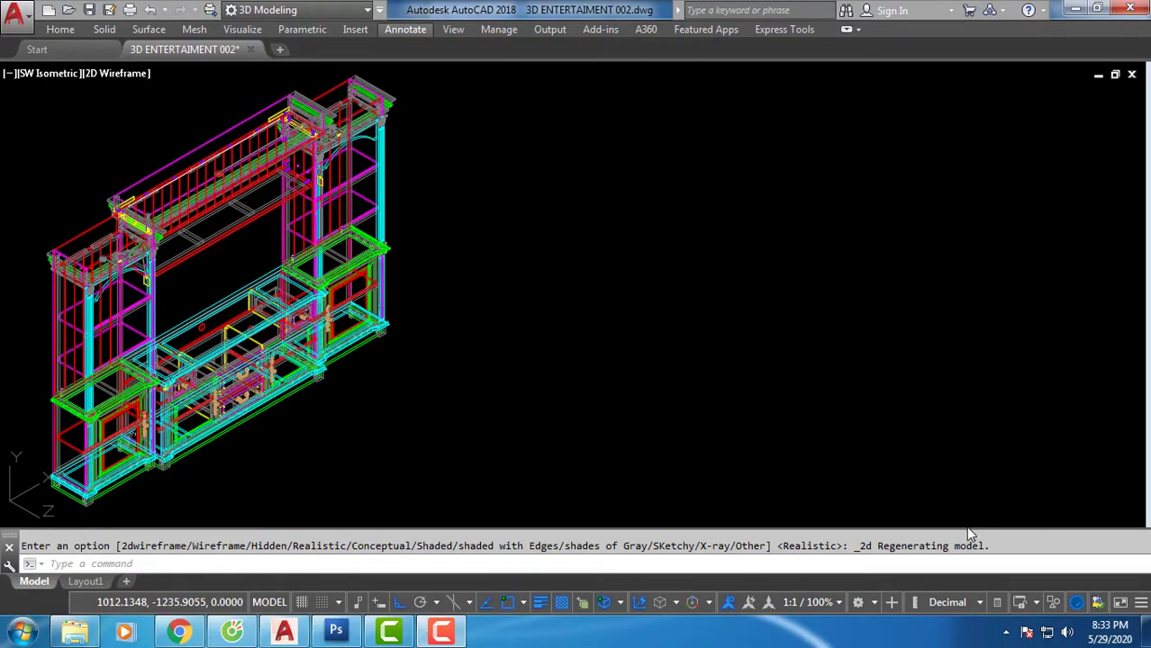
Step: Activate the AutoCAD window showing the entertainment center in SW Isometric 2D Wireframe
{"action": "left_click", "coordinate": [807, 402]}
{"action": "type", "text": "OR"}
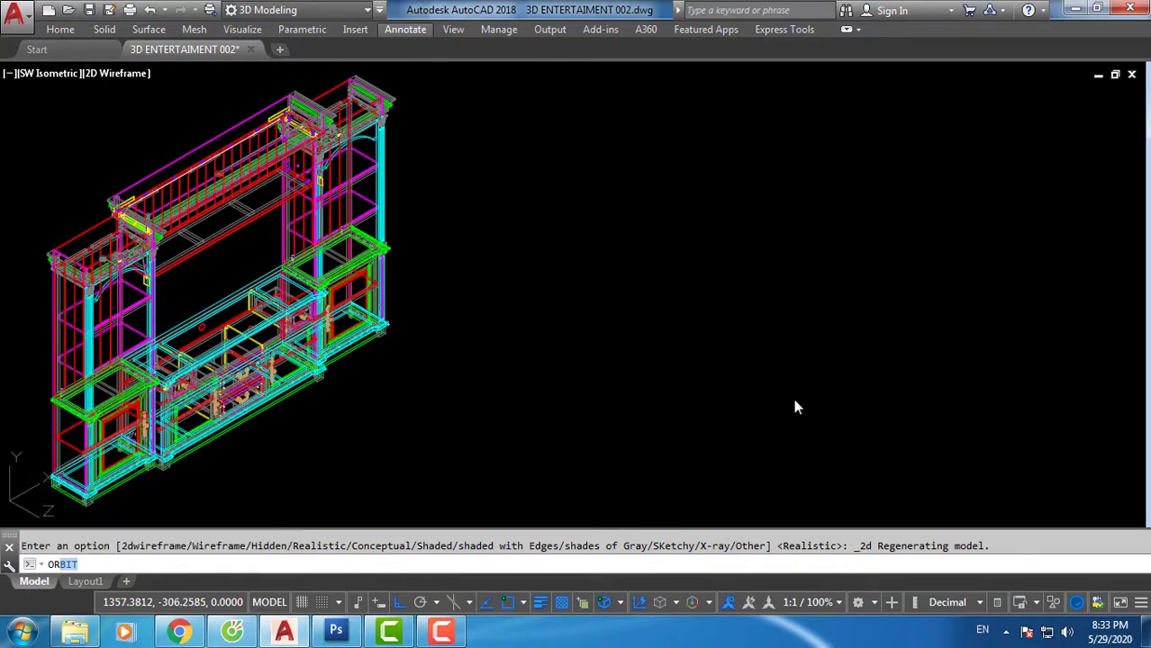
Step: Orbit the TV stand with 3DORBIT toward a side-on angle
{"action": "key", "text": "Return"}
{"action": "left_click_drag", "start_coordinate": [811, 327], "coordinate": [985, 341]}
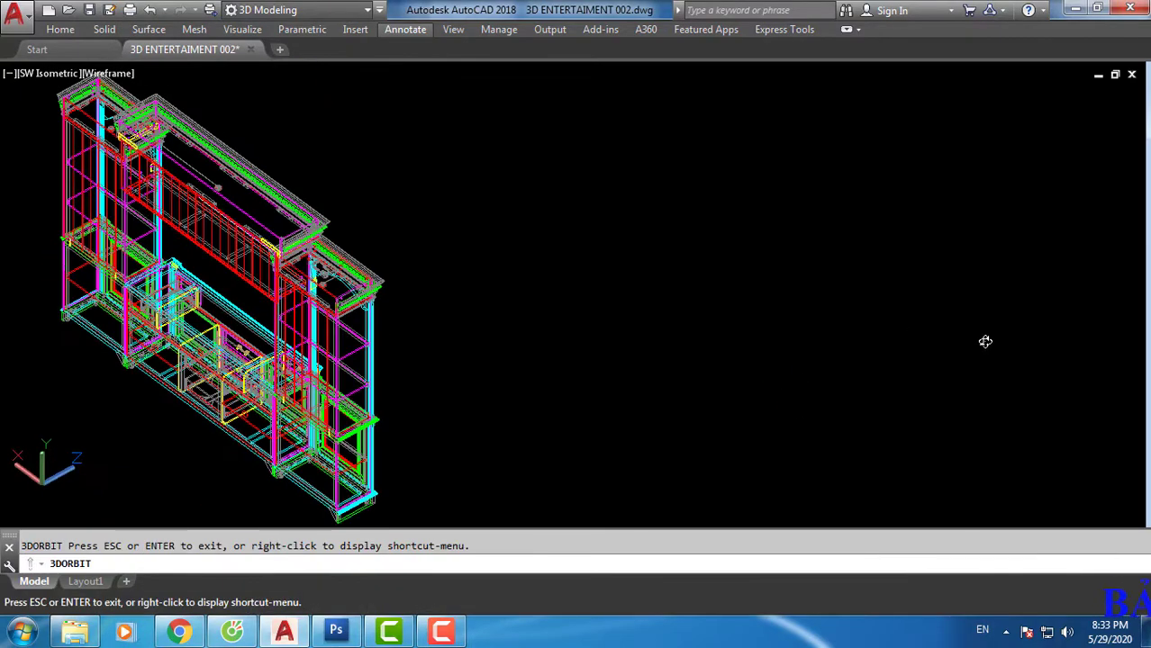
{"action": "left_click_drag", "start_coordinate": [790, 370], "coordinate": [404, 407]}
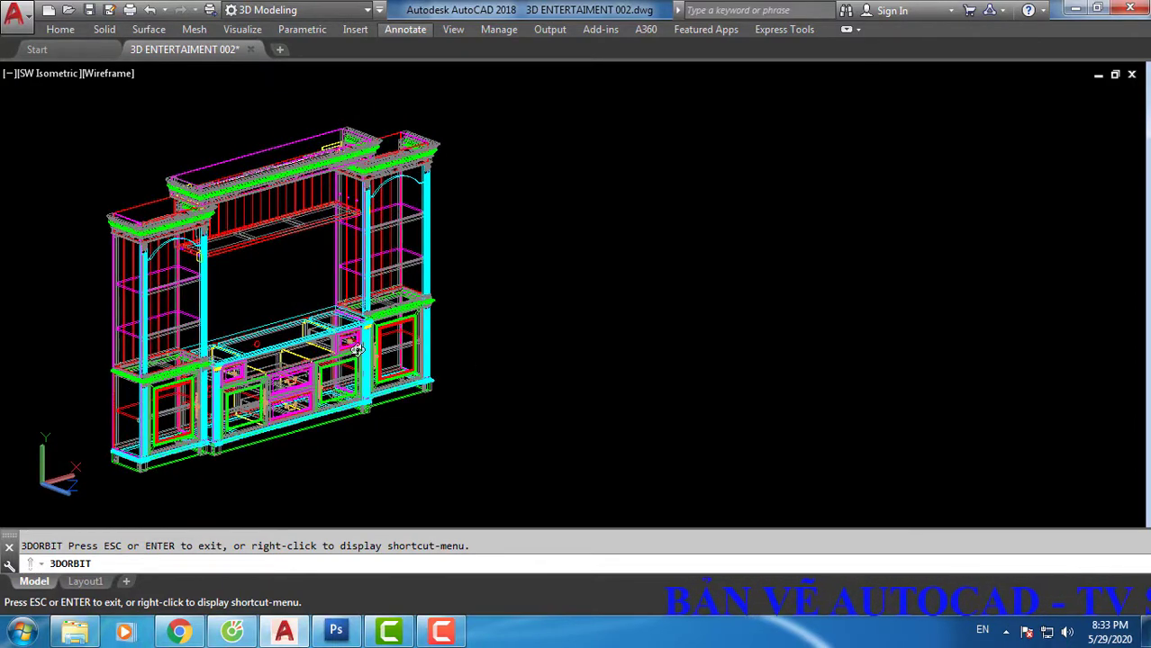
{"action": "key", "text": "Escape"}
{"action": "type", "text": "P"}
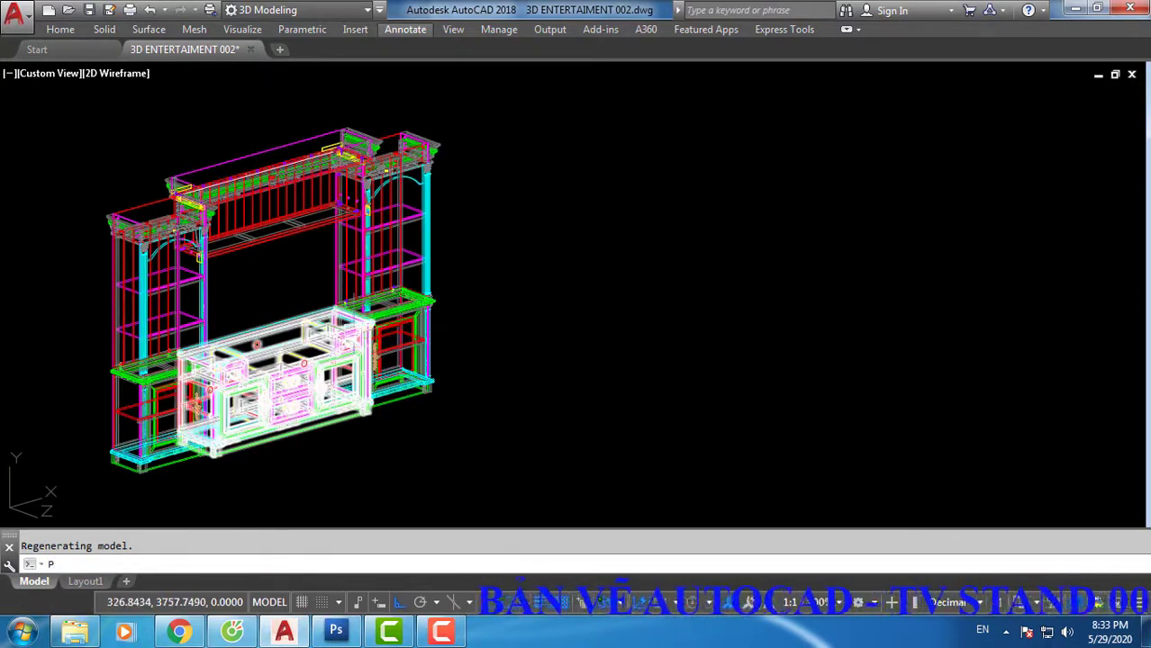
Step: Pan the model toward the centre of the viewport
{"action": "key", "text": "Return"}
{"action": "mouse_move", "coordinate": [317, 300]}
{"action": "left_mouse_down"}
{"action": "mouse_move", "coordinate": [591, 300]}
{"action": "mouse_move", "coordinate": [594, 311]}
{"action": "left_mouse_up"}
{"action": "key", "text": "Escape"}
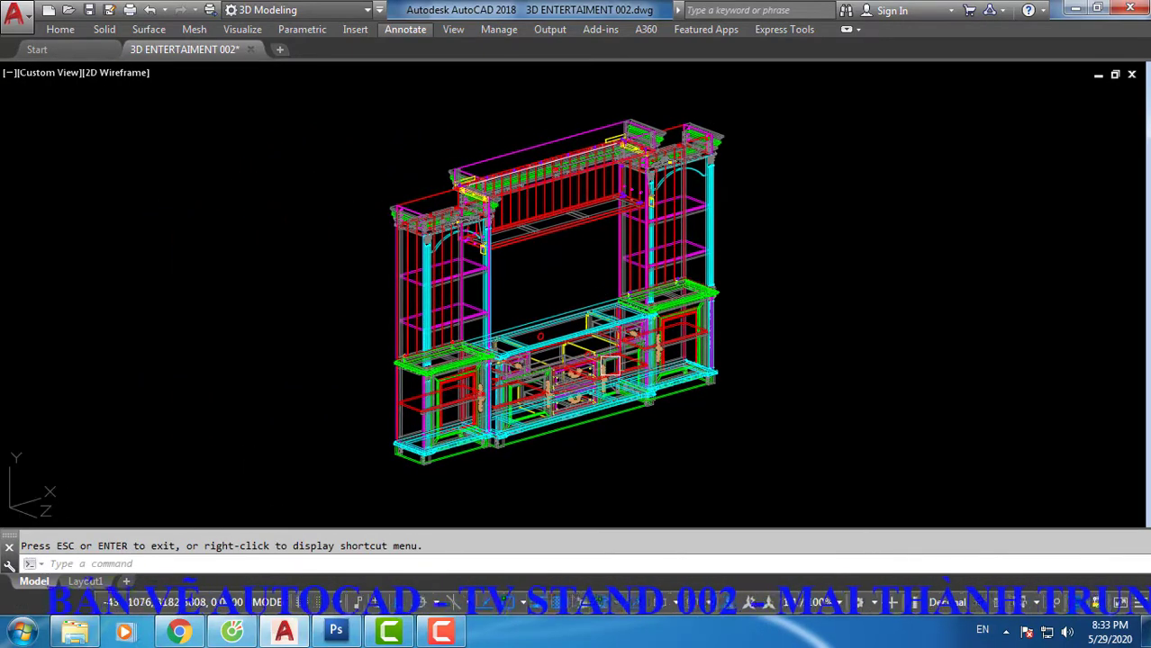
Step: Orbit the model again and settle on a wide oblique view
{"action": "type", "text": "0do"}
{"action": "key", "text": "Return"}
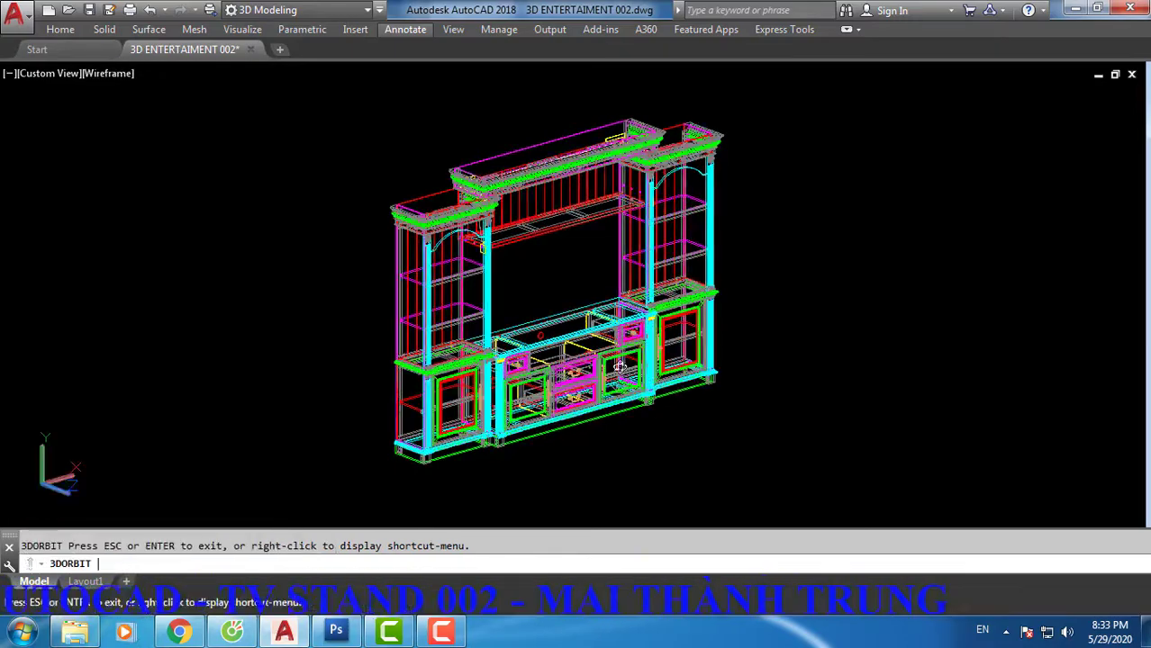
{"action": "mouse_move", "coordinate": [634, 368]}
{"action": "left_mouse_down"}
{"action": "mouse_move", "coordinate": [562, 389]}
{"action": "mouse_move", "coordinate": [444, 365]}
{"action": "left_mouse_up"}
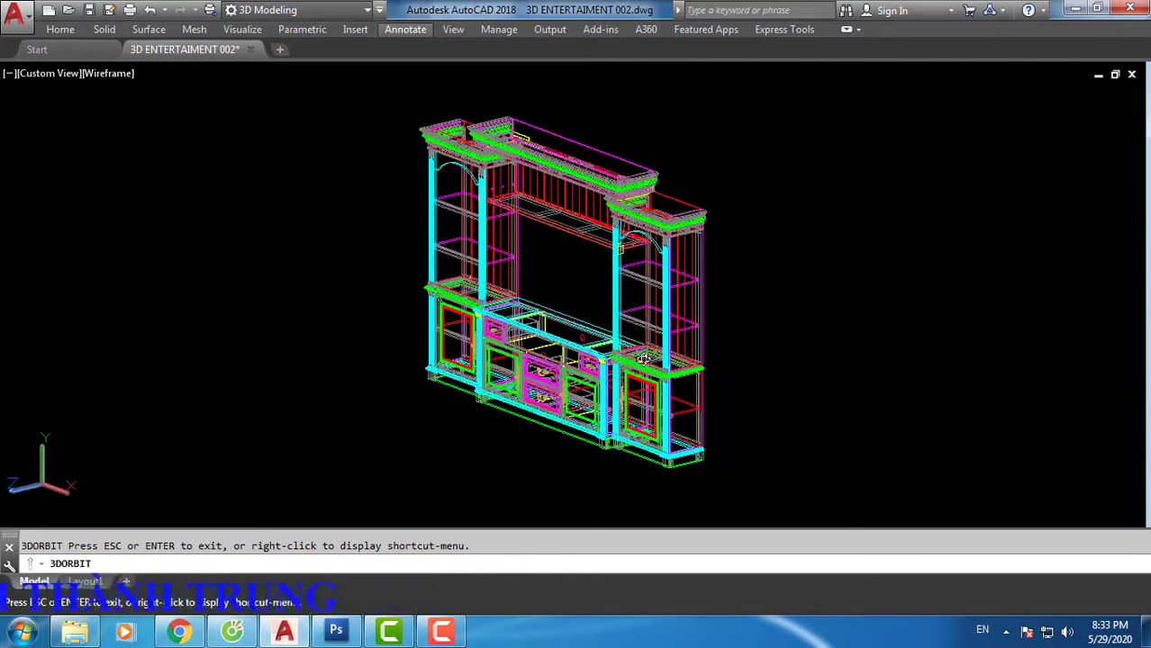
{"action": "left_click_drag", "start_coordinate": [642, 359], "coordinate": [590, 360]}
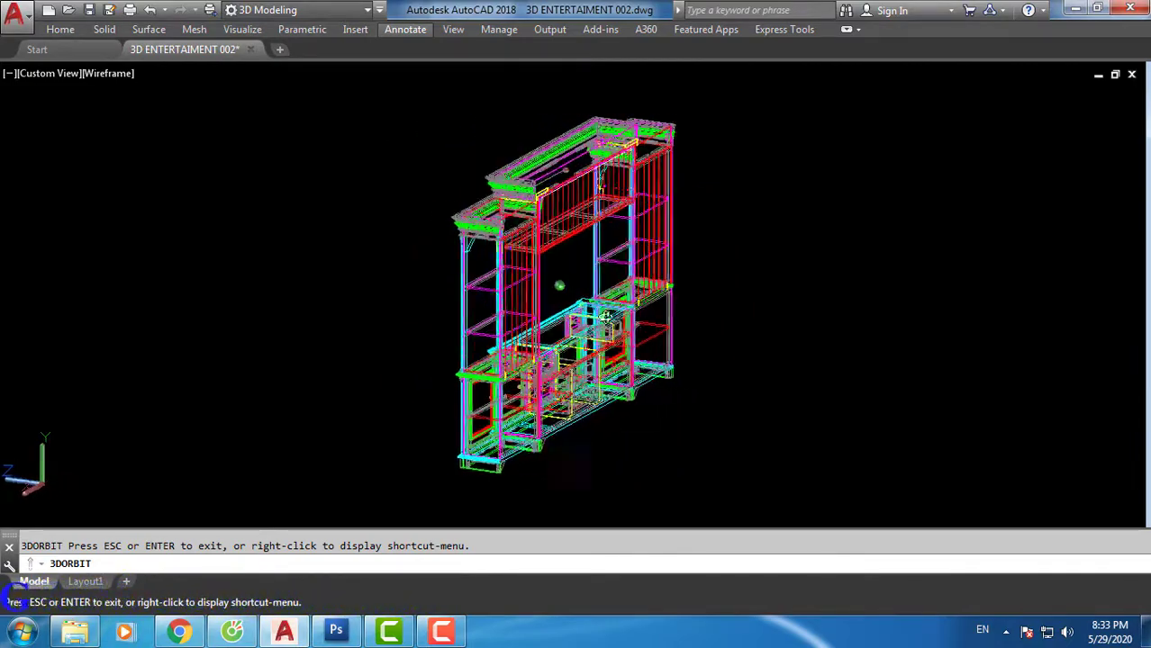
{"action": "mouse_move", "coordinate": [605, 317]}
{"action": "left_mouse_down"}
{"action": "mouse_move", "coordinate": [557, 275]}
{"action": "mouse_move", "coordinate": [594, 252]}
{"action": "mouse_move", "coordinate": [560, 304]}
{"action": "mouse_move", "coordinate": [552, 264]}
{"action": "mouse_move", "coordinate": [548, 330]}
{"action": "left_mouse_up"}
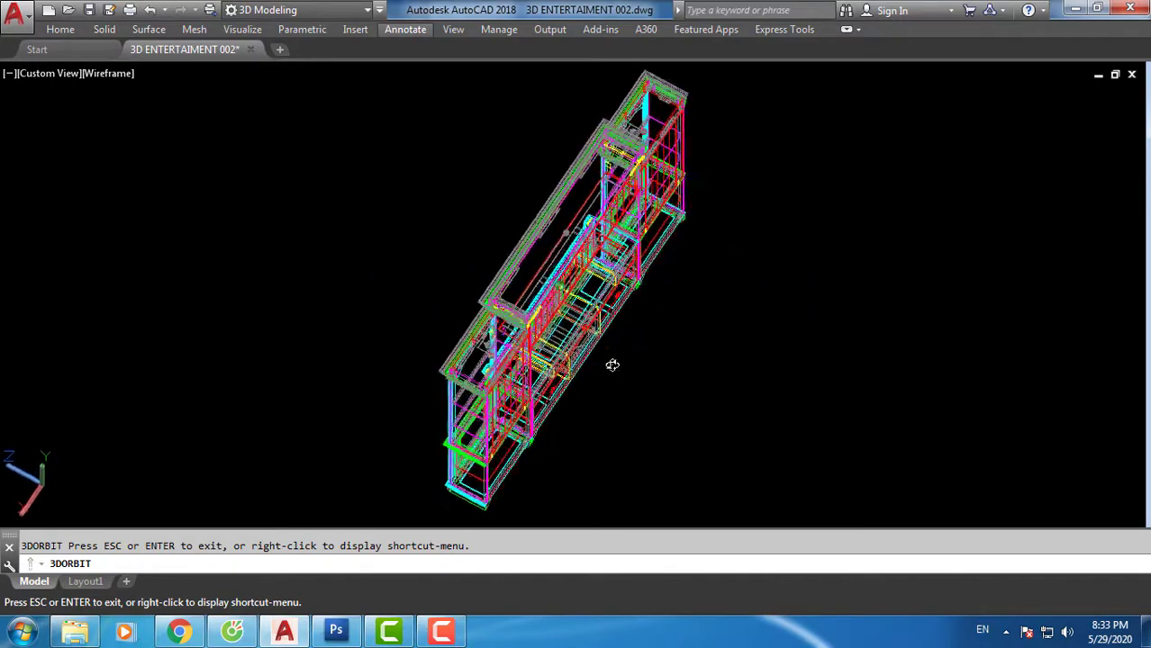
{"action": "left_click_drag", "start_coordinate": [611, 365], "coordinate": [635, 314]}
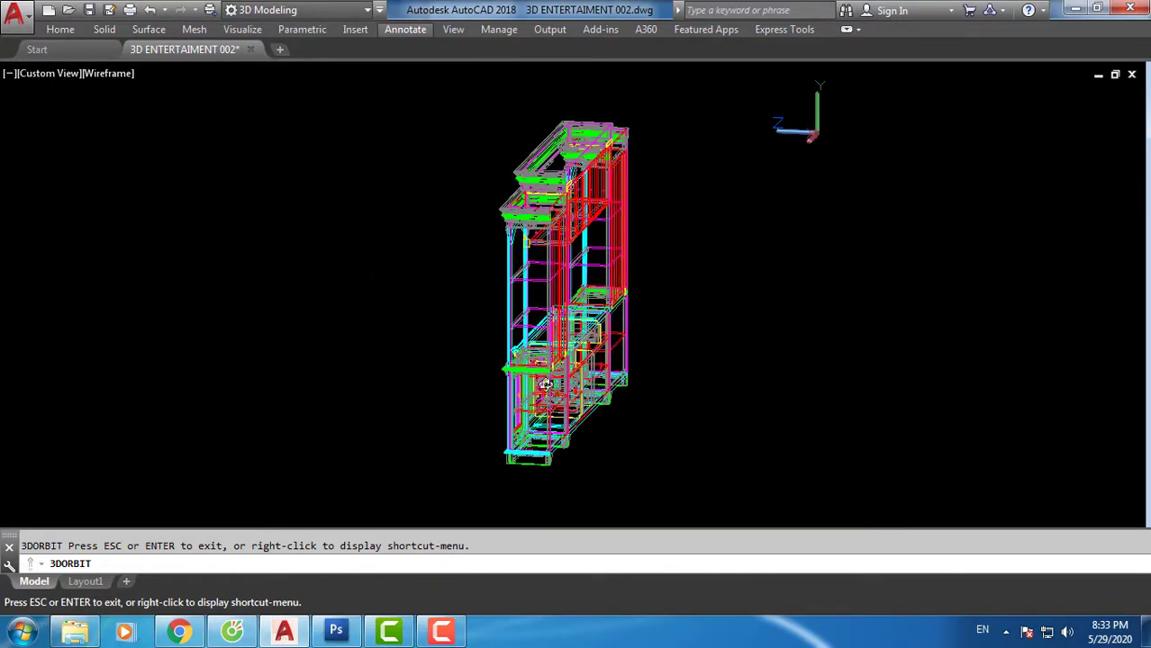
{"action": "mouse_move", "coordinate": [591, 358]}
{"action": "left_mouse_down"}
{"action": "mouse_move", "coordinate": [632, 312]}
{"action": "mouse_move", "coordinate": [621, 324]}
{"action": "left_mouse_up"}
{"action": "key", "text": "Escape"}
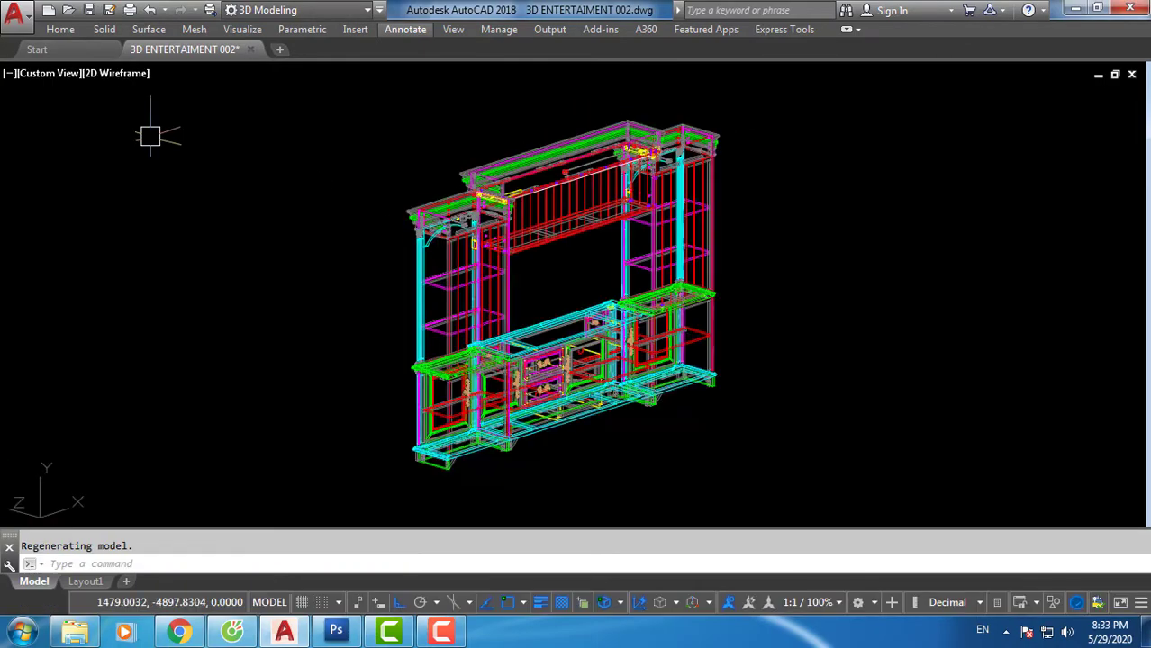
Step: Switch to the Front view and zoom in and out over the shelves, cabinets and drawers
{"action": "left_click", "coordinate": [45, 72]}
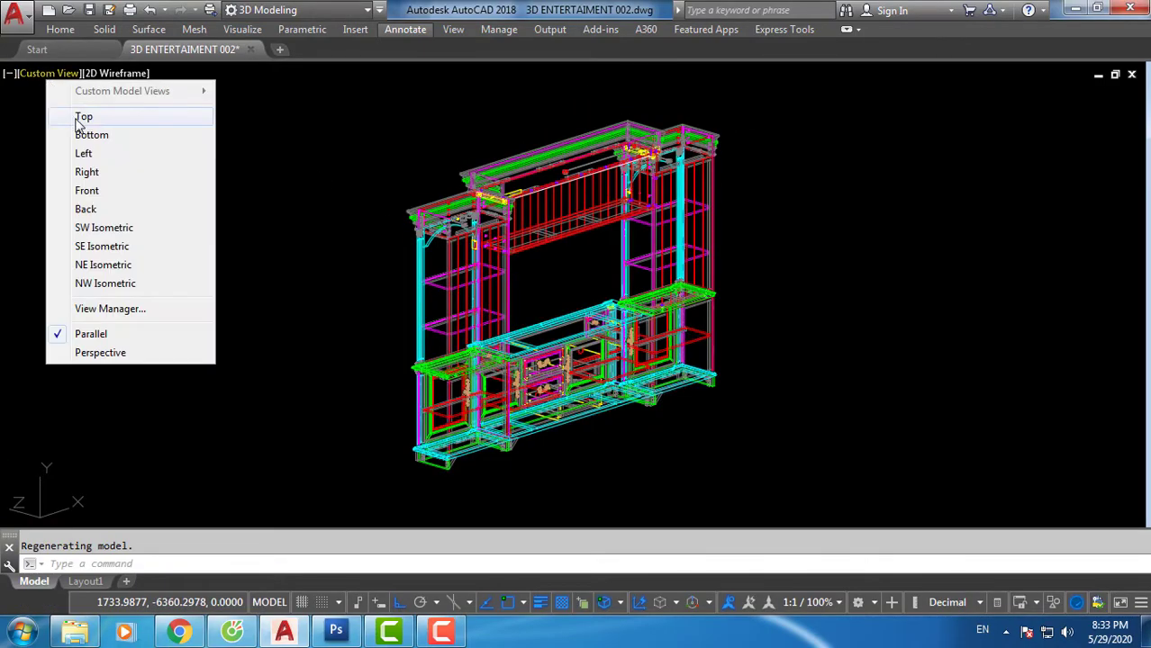
{"action": "left_click", "coordinate": [86, 191]}
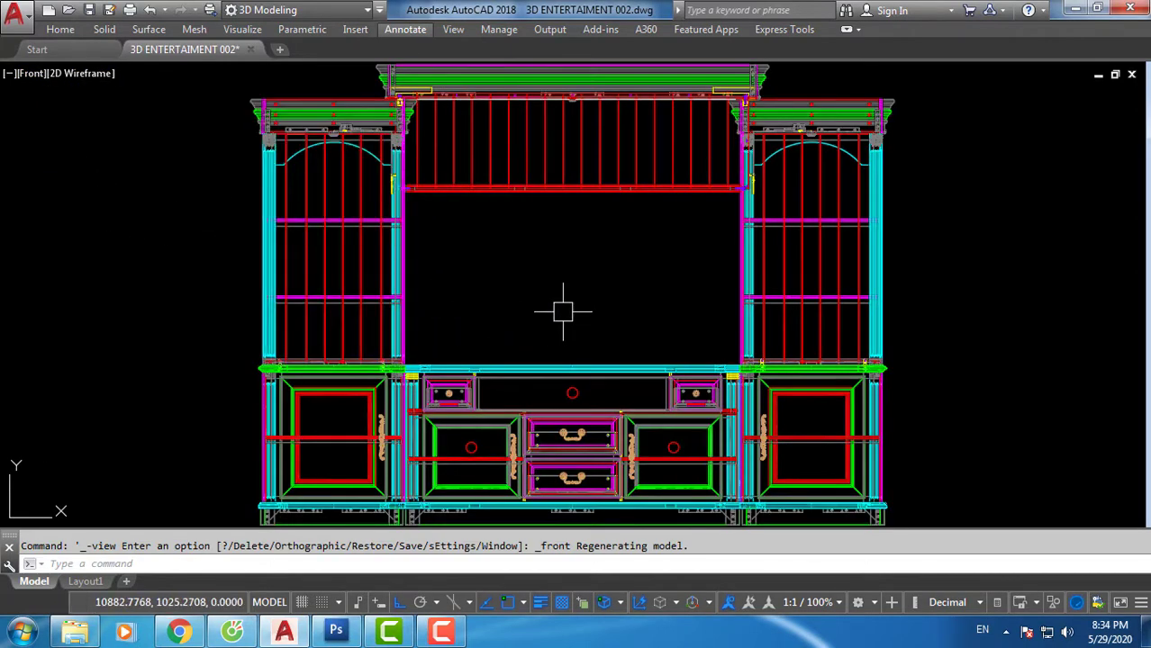
{"action": "scroll", "coordinate": [563, 312], "scroll_direction": "down", "scroll_amount": 3}
{"action": "scroll", "coordinate": [517, 215], "scroll_direction": "up", "scroll_amount": 6}
{"action": "scroll", "coordinate": [355, 264], "scroll_direction": "down", "scroll_amount": 4}
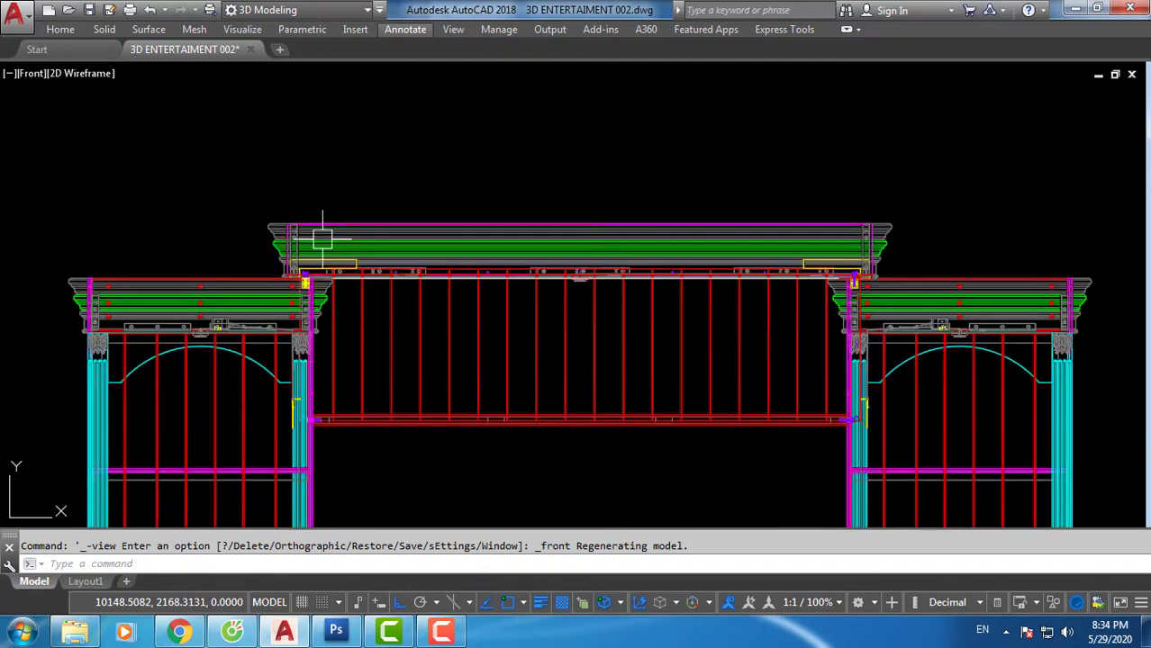
{"action": "scroll", "coordinate": [811, 243], "scroll_direction": "up", "scroll_amount": 4}
{"action": "scroll", "coordinate": [713, 199], "scroll_direction": "down", "scroll_amount": 2}
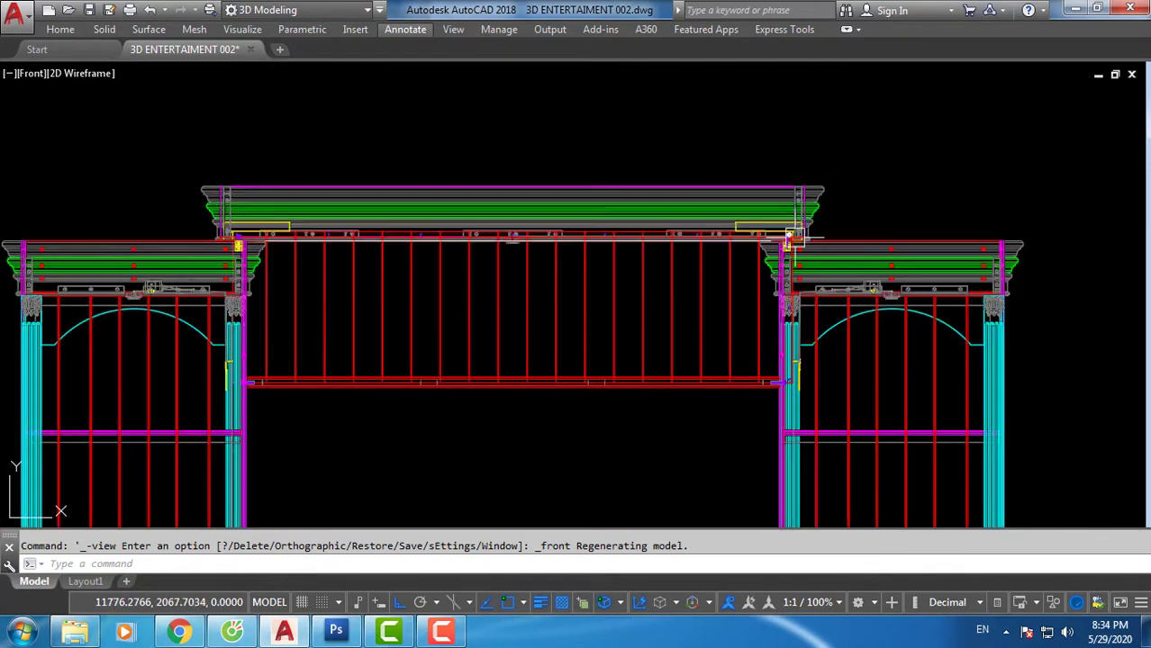
{"action": "scroll", "coordinate": [872, 296], "scroll_direction": "up", "scroll_amount": 4}
{"action": "scroll", "coordinate": [849, 303], "scroll_direction": "up", "scroll_amount": 3}
{"action": "scroll", "coordinate": [631, 219], "scroll_direction": "down", "scroll_amount": 2}
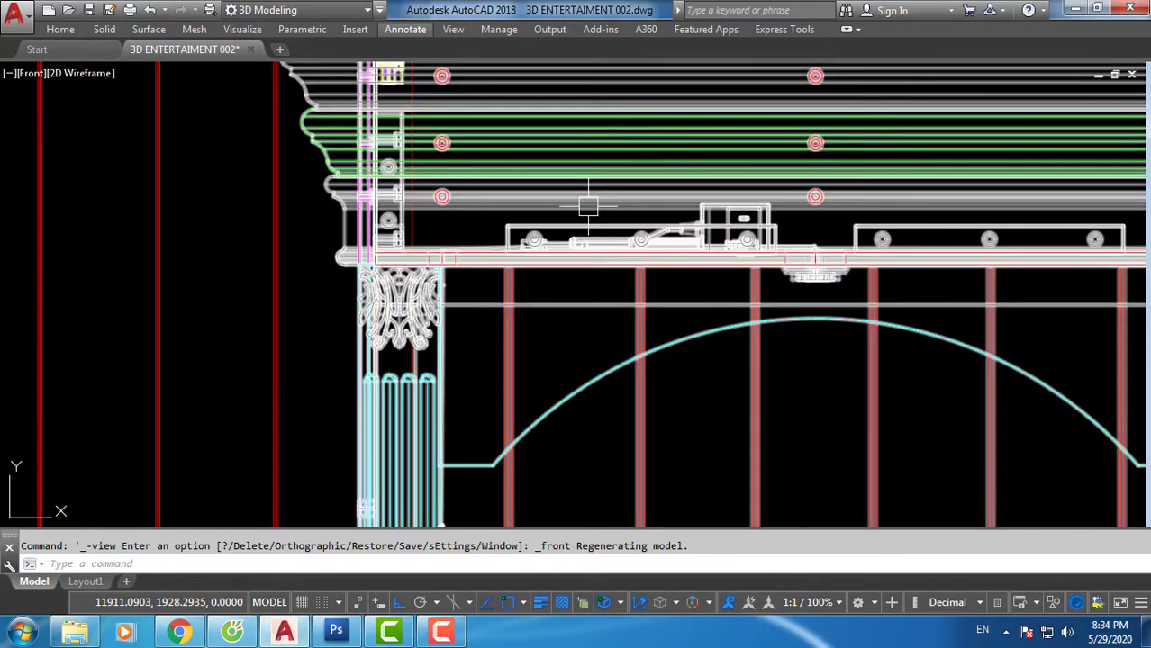
{"action": "scroll", "coordinate": [364, 361], "scroll_direction": "up", "scroll_amount": 2}
{"action": "scroll", "coordinate": [617, 226], "scroll_direction": "down", "scroll_amount": 3}
{"action": "scroll", "coordinate": [615, 220], "scroll_direction": "down", "scroll_amount": 2}
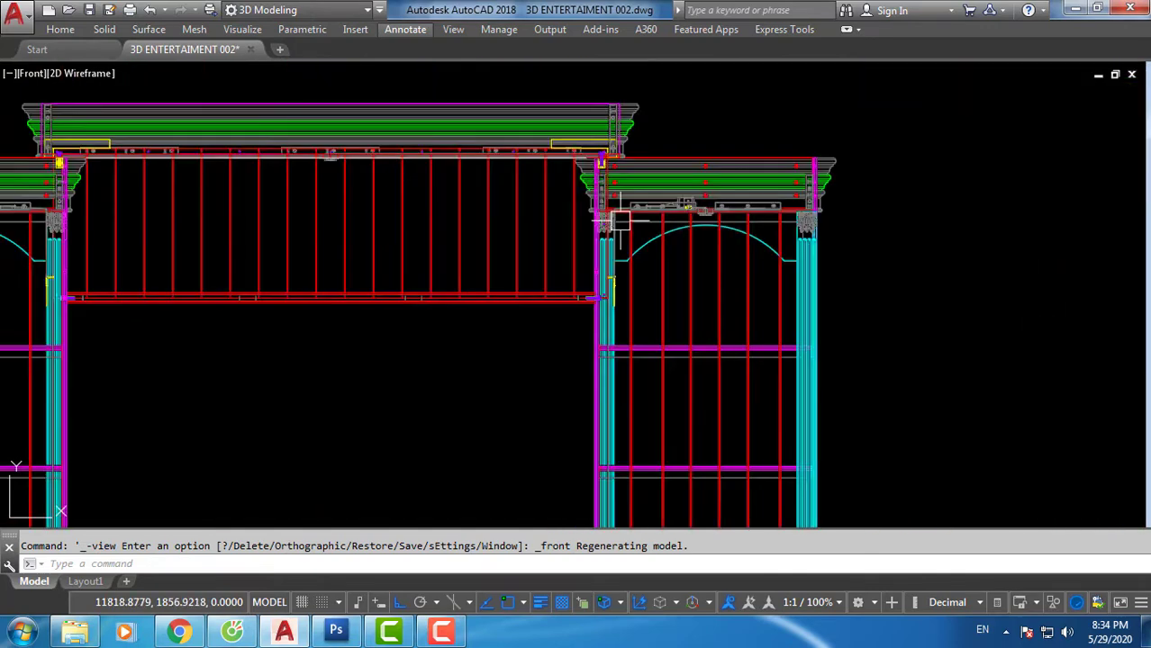
{"action": "scroll", "coordinate": [615, 219], "scroll_direction": "down", "scroll_amount": 2}
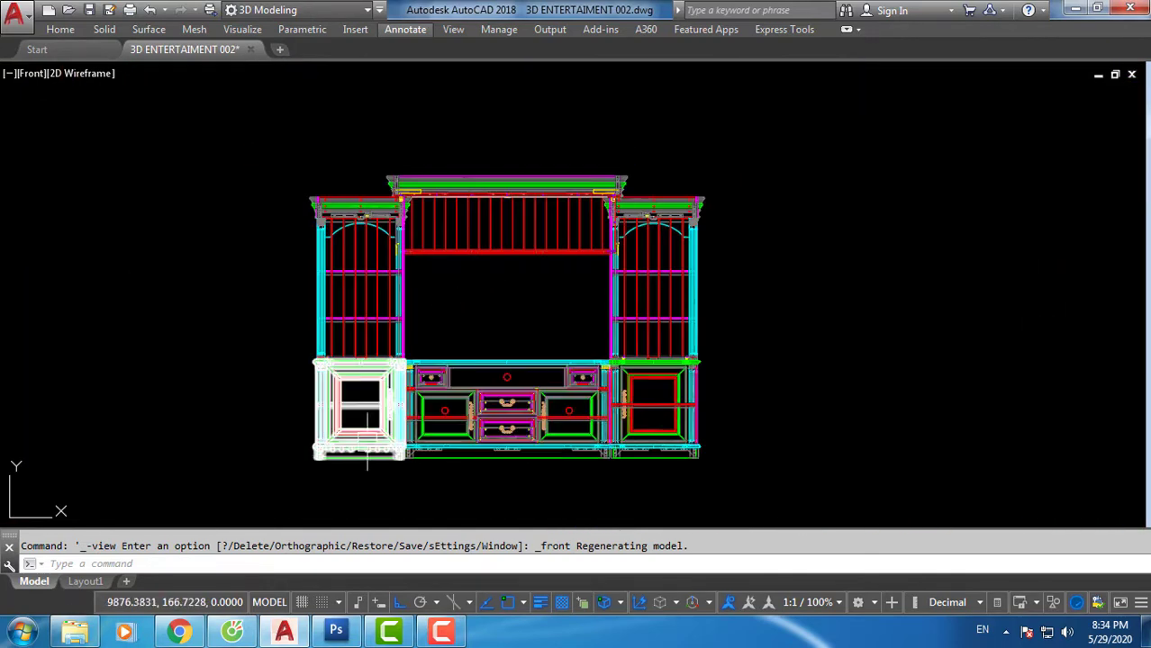
{"action": "scroll", "coordinate": [378, 482], "scroll_direction": "up", "scroll_amount": 2}
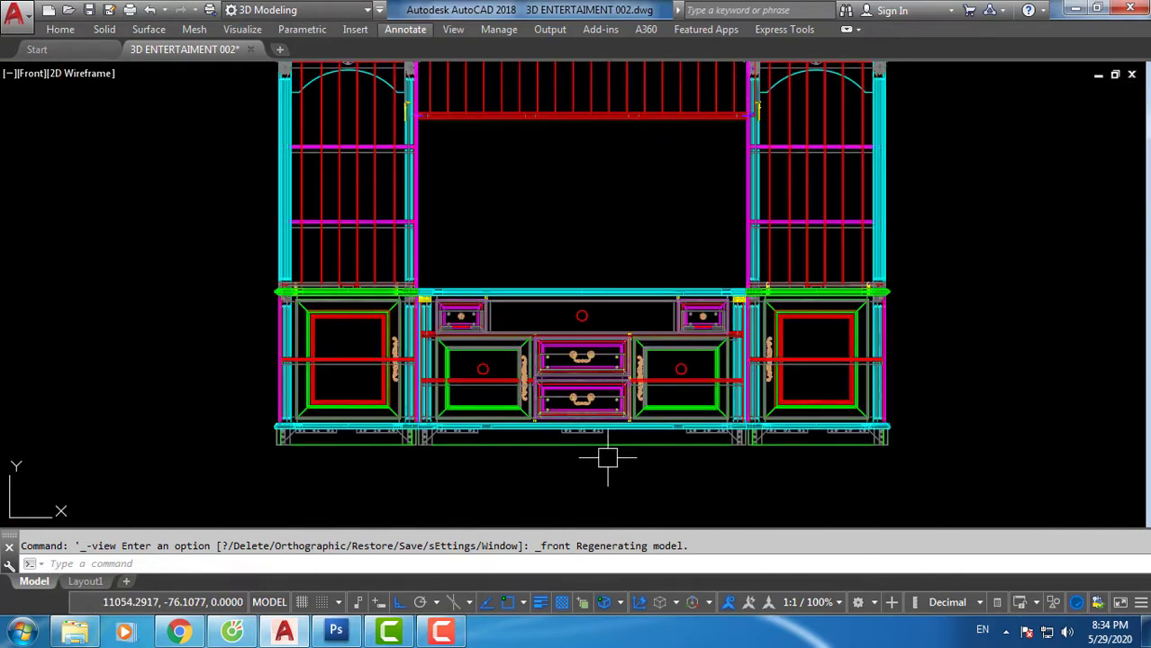
{"action": "scroll", "coordinate": [607, 458], "scroll_direction": "up", "scroll_amount": 2}
{"action": "scroll", "coordinate": [622, 442], "scroll_direction": "down", "scroll_amount": 2}
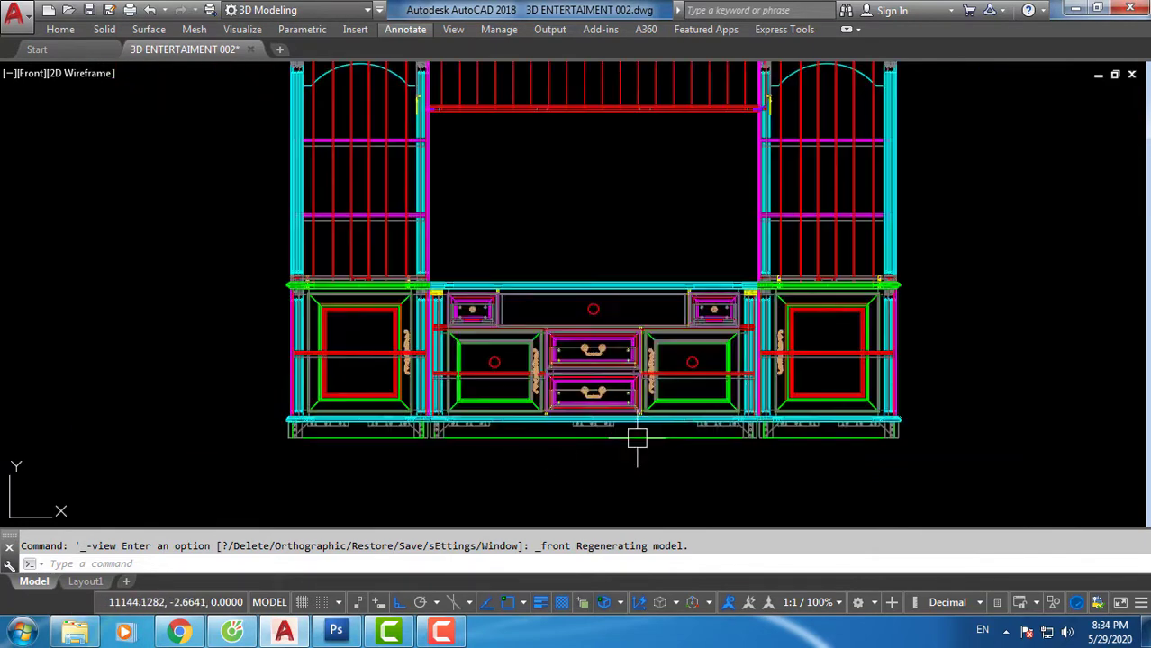
{"action": "scroll", "coordinate": [791, 405], "scroll_direction": "up", "scroll_amount": 2}
{"action": "scroll", "coordinate": [959, 336], "scroll_direction": "up", "scroll_amount": 2}
{"action": "scroll", "coordinate": [959, 335], "scroll_direction": "down", "scroll_amount": 4}
{"action": "scroll", "coordinate": [954, 351], "scroll_direction": "down", "scroll_amount": 2}
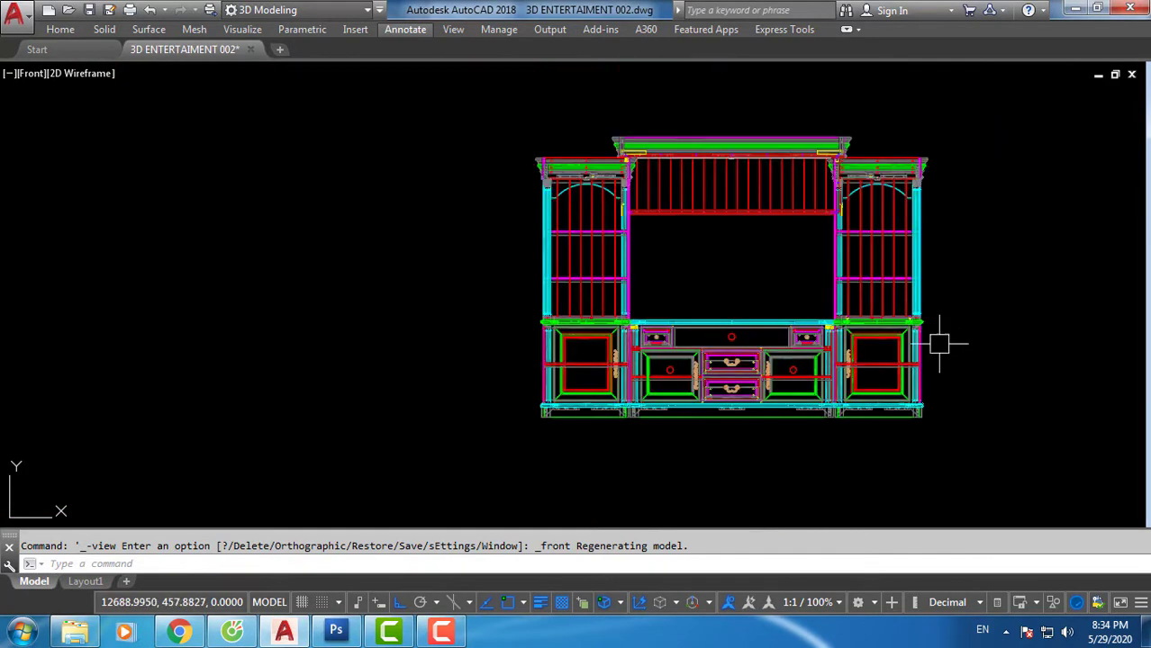
{"action": "scroll", "coordinate": [755, 195], "scroll_direction": "up", "scroll_amount": 4}
{"action": "scroll", "coordinate": [605, 231], "scroll_direction": "down", "scroll_amount": 2}
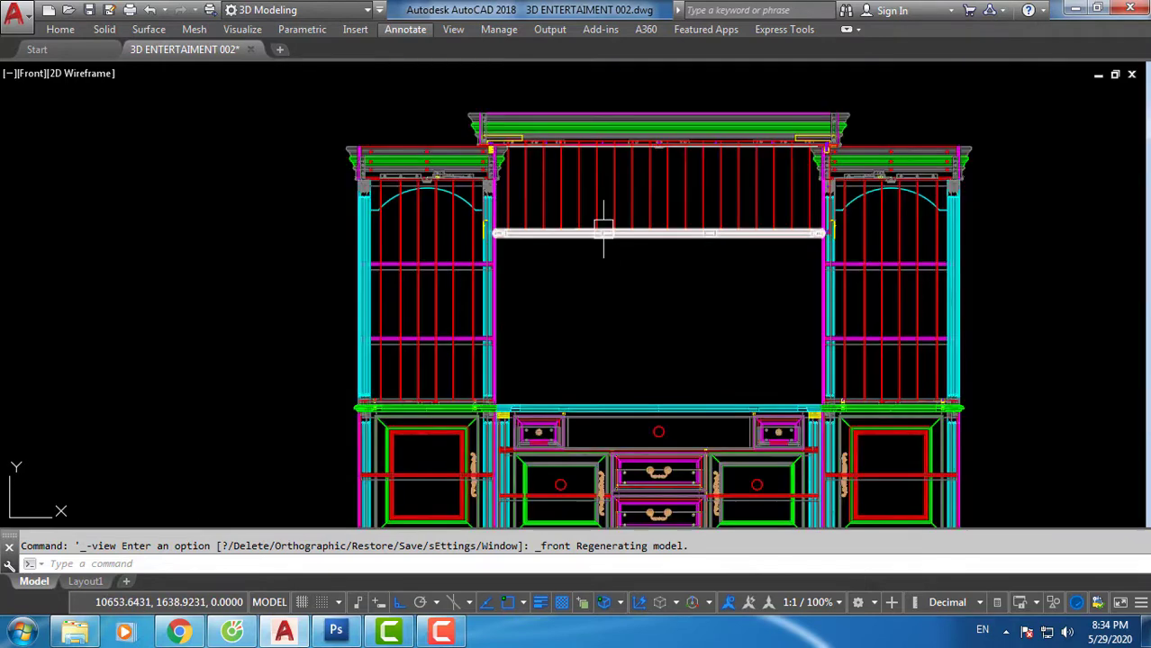
{"action": "left_click", "coordinate": [30, 73]}
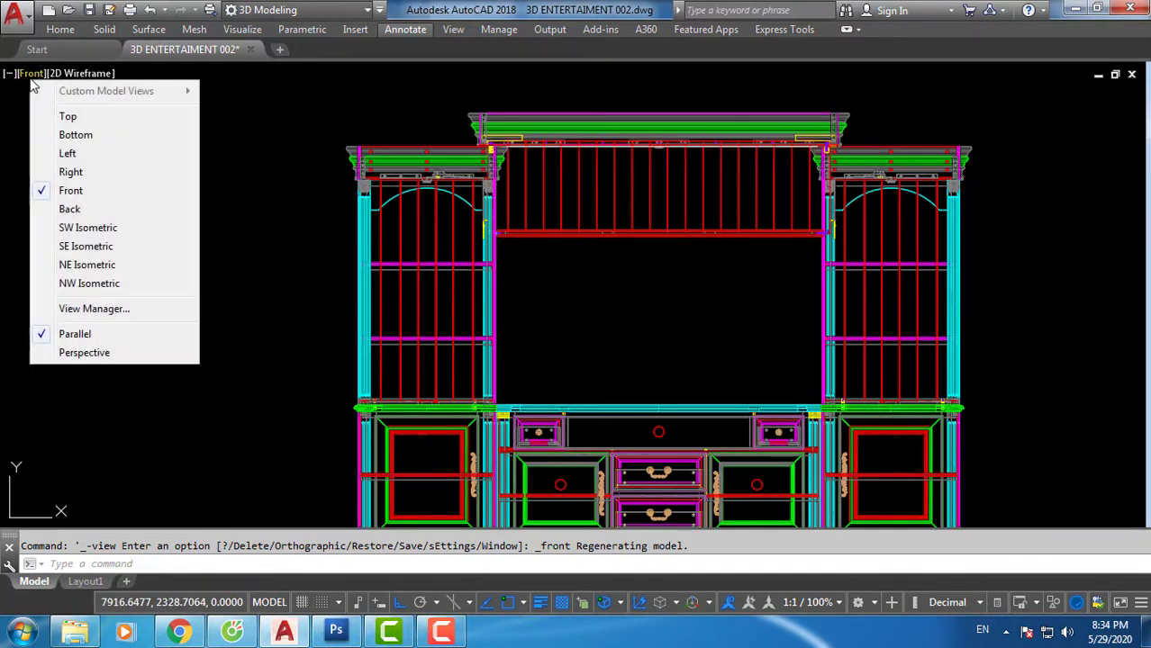
Step: Switch to the Right side view and zoom in and out to inspect it
{"action": "left_click", "coordinate": [70, 173]}
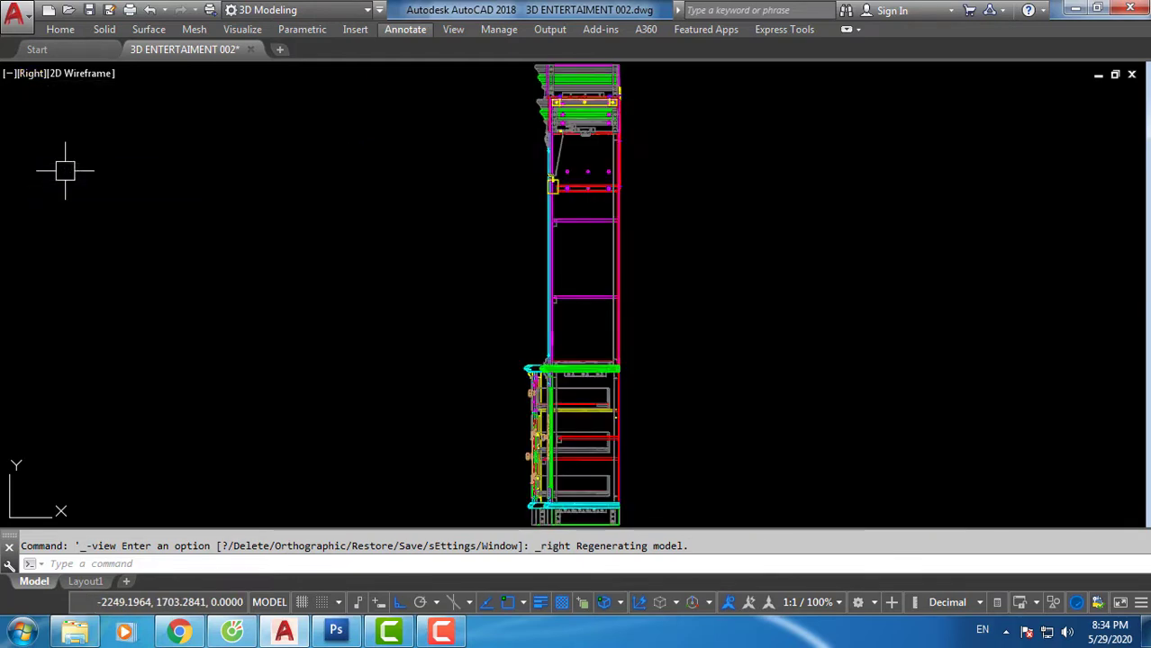
{"action": "scroll", "coordinate": [315, 225], "scroll_direction": "down", "scroll_amount": 1}
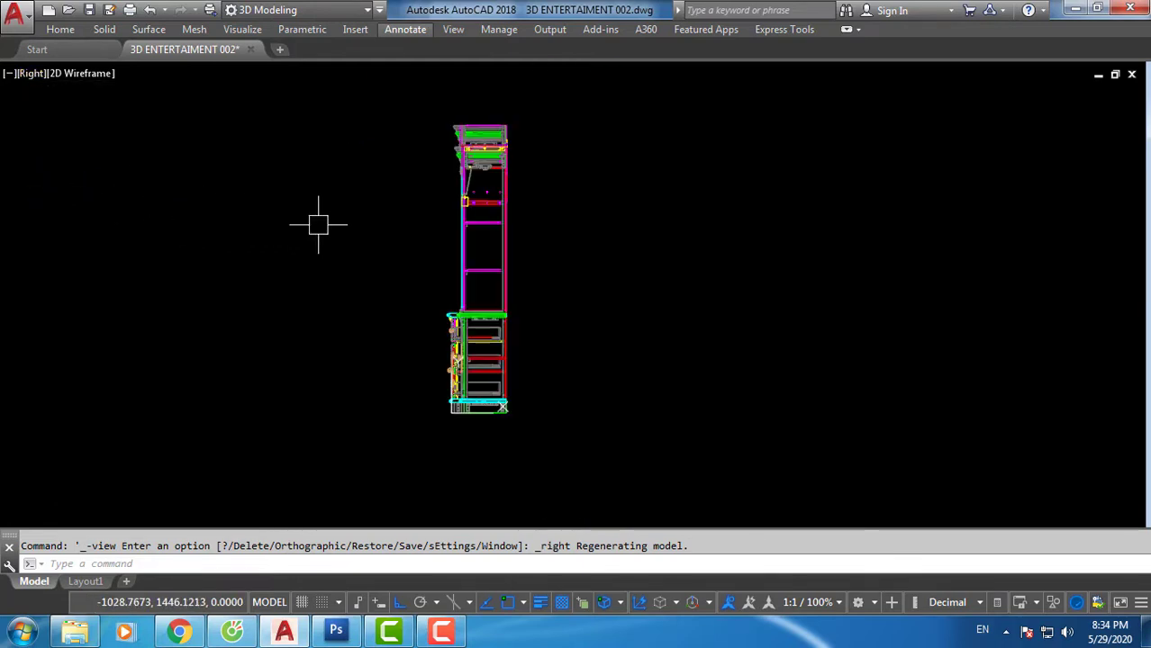
{"action": "scroll", "coordinate": [473, 400], "scroll_direction": "up", "scroll_amount": 5}
{"action": "scroll", "coordinate": [752, 373], "scroll_direction": "down", "scroll_amount": 3}
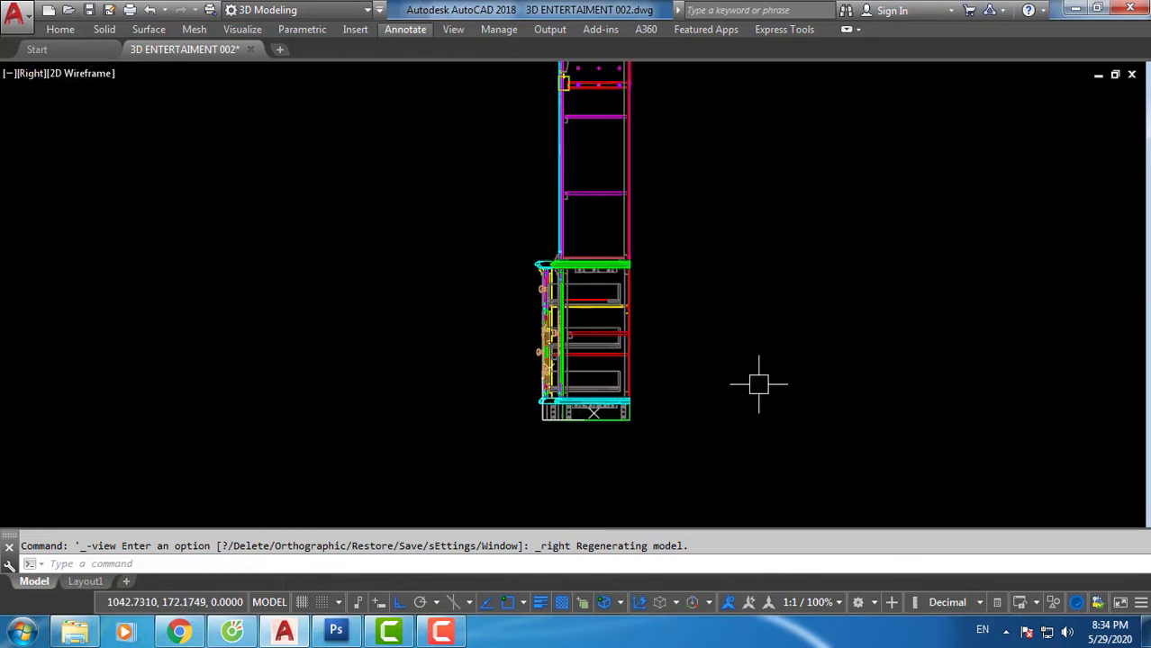
{"action": "scroll", "coordinate": [720, 369], "scroll_direction": "down", "scroll_amount": 4}
{"action": "scroll", "coordinate": [671, 230], "scroll_direction": "up", "scroll_amount": 4}
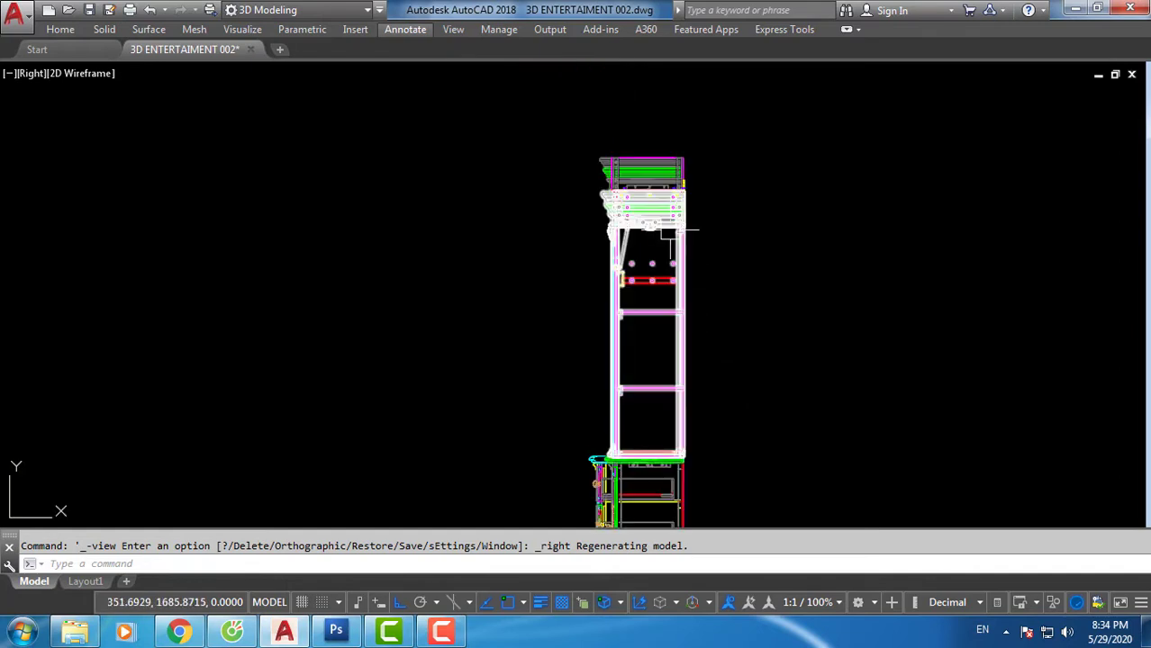
Step: Return the viewport to the SW Isometric view in 2D Wireframe
{"action": "left_click", "coordinate": [28, 77]}
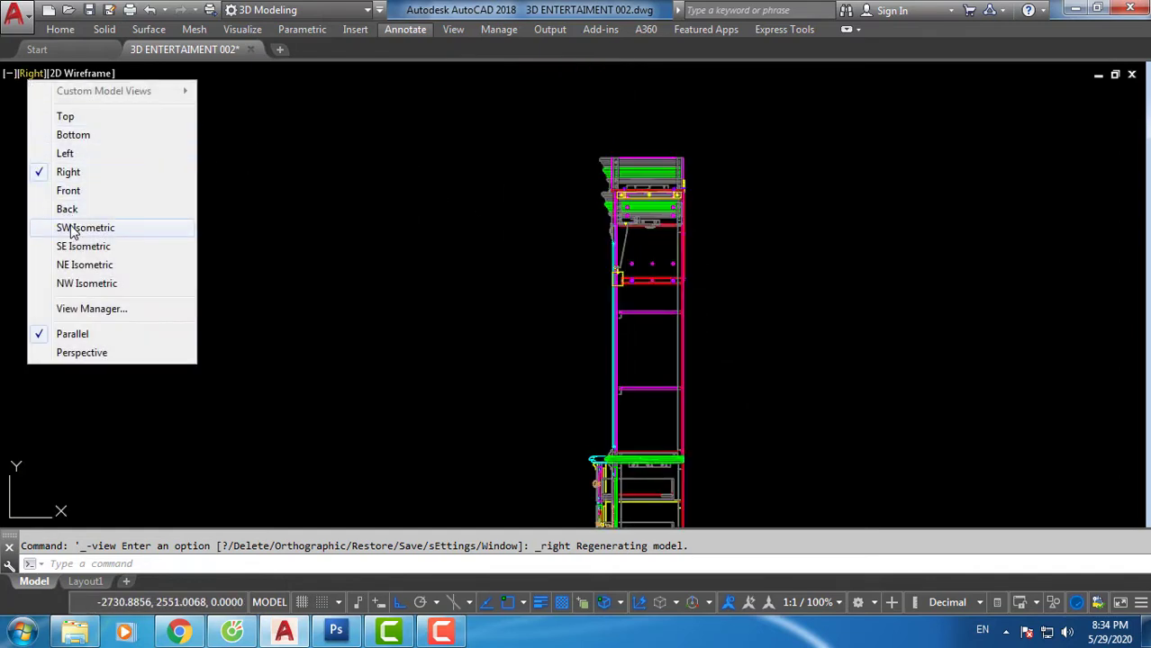
{"action": "left_click", "coordinate": [281, 200]}
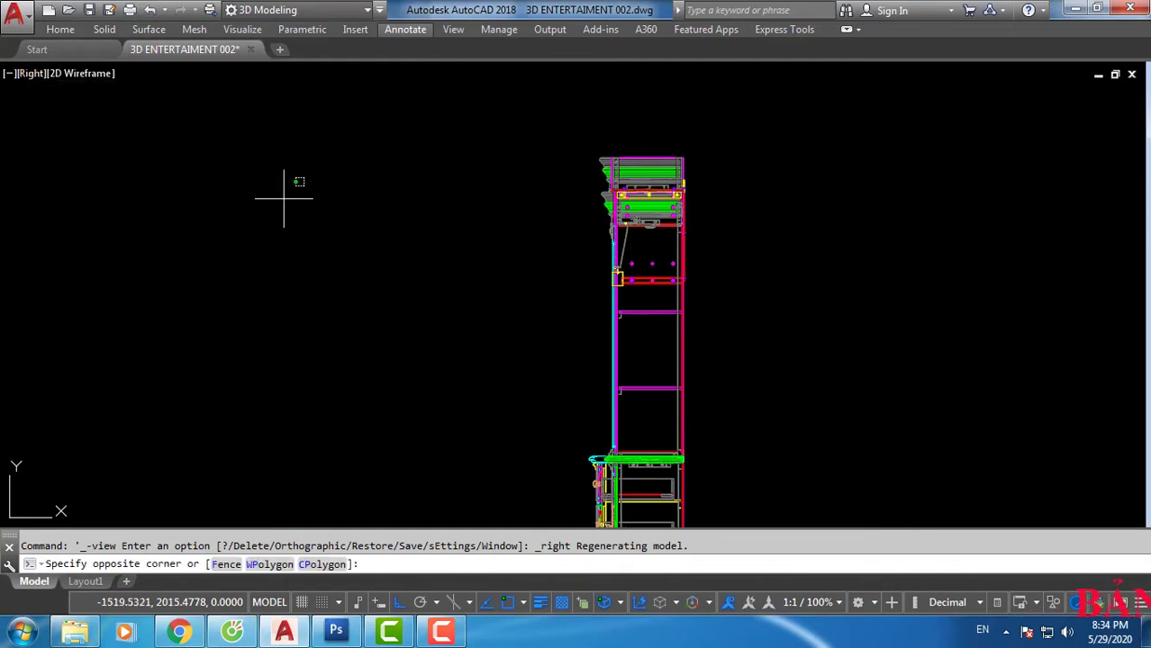
{"action": "left_click", "coordinate": [30, 76]}
Step: Show the model in SW Isometric view with the Conceptual visual style
{"action": "left_click", "coordinate": [86, 228]}
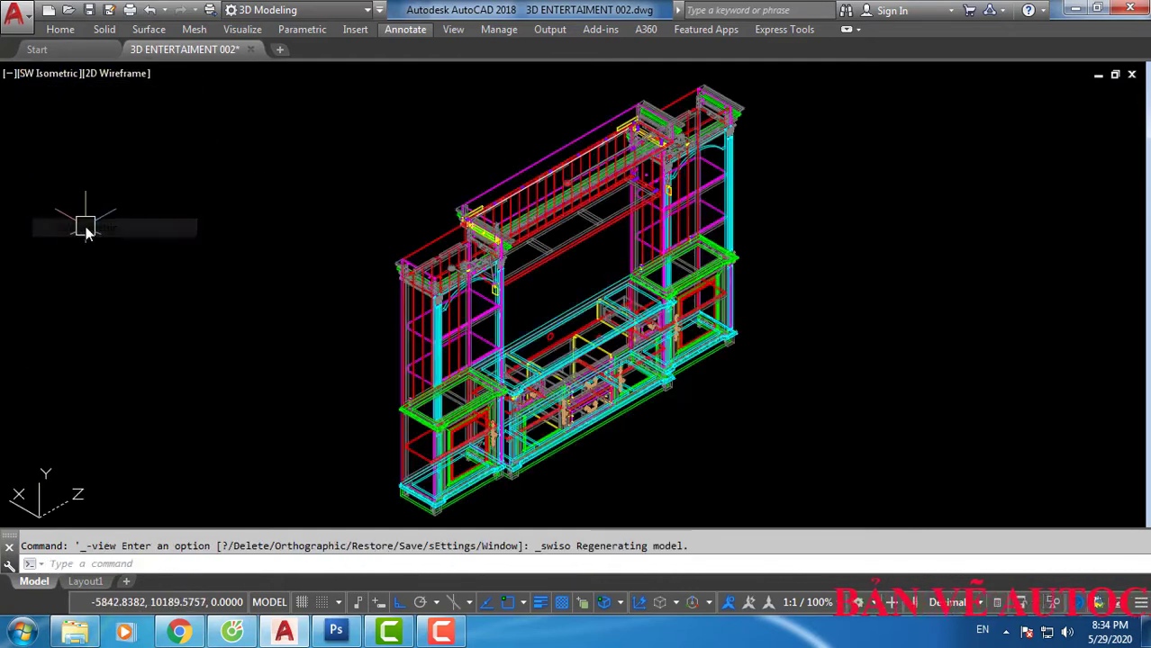
{"action": "left_click", "coordinate": [111, 79]}
{"action": "left_click", "coordinate": [142, 133]}
{"action": "type", "text": "OR"}
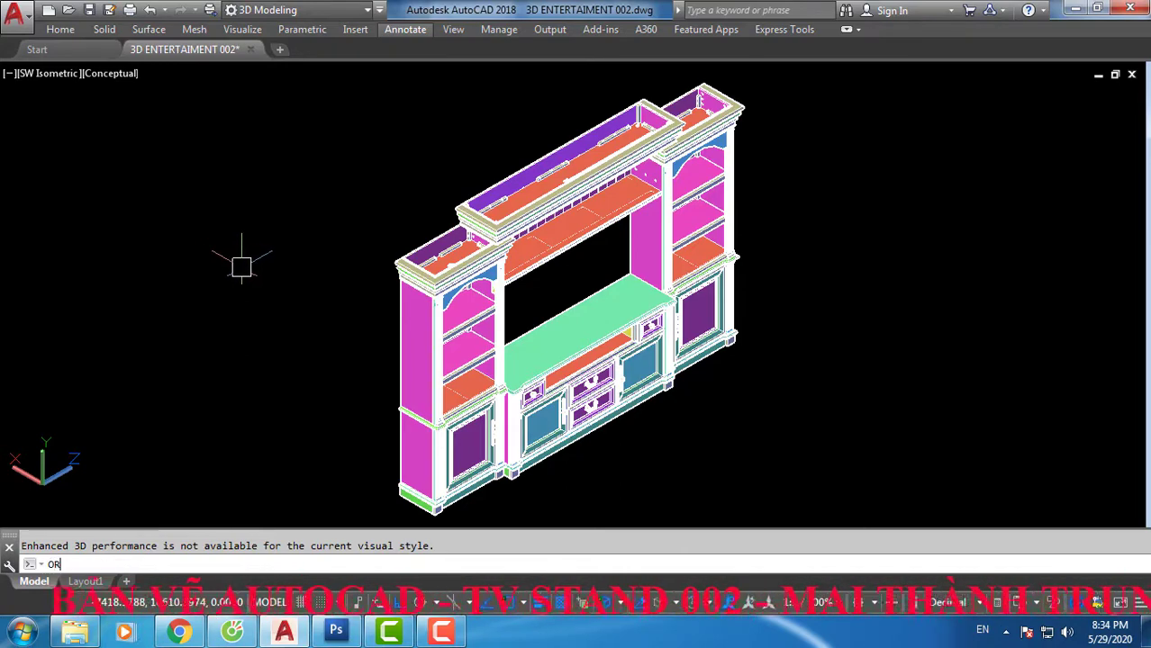
Step: Orbit the shaded cabinet with 3DORBIT to inspect its sides and top
{"action": "type", "text": "BIT"}
{"action": "key", "text": "Return"}
{"action": "mouse_move", "coordinate": [336, 324]}
{"action": "left_mouse_down"}
{"action": "mouse_move", "coordinate": [494, 391]}
{"action": "mouse_move", "coordinate": [460, 350]}
{"action": "mouse_move", "coordinate": [362, 352]}
{"action": "mouse_move", "coordinate": [331, 391]}
{"action": "left_mouse_up"}
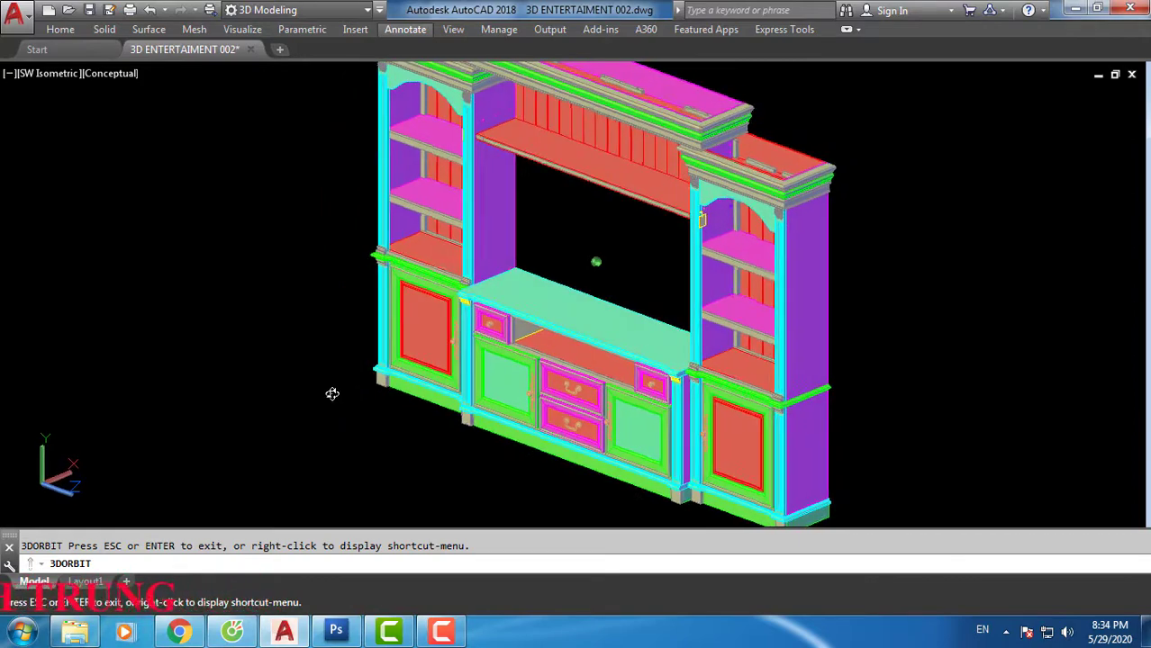
{"action": "scroll", "coordinate": [530, 377], "scroll_direction": "down", "scroll_amount": 1}
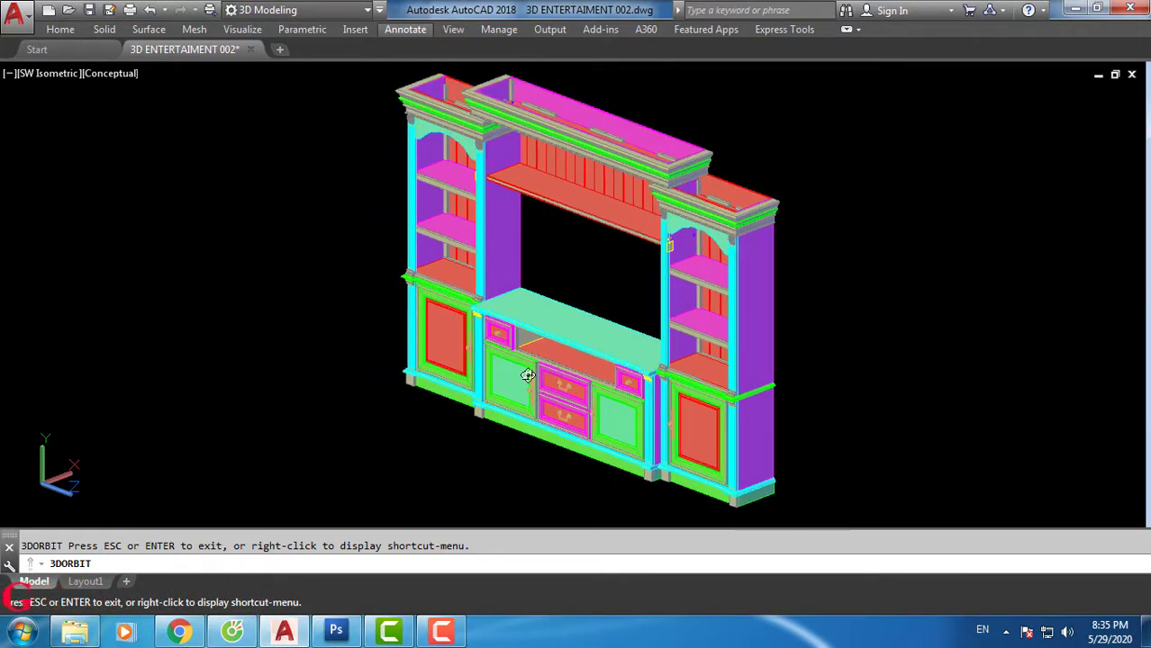
{"action": "left_click_drag", "start_coordinate": [532, 377], "coordinate": [313, 360]}
{"action": "left_click_drag", "start_coordinate": [527, 373], "coordinate": [447, 378]}
{"action": "left_click_drag", "start_coordinate": [566, 421], "coordinate": [502, 404]}
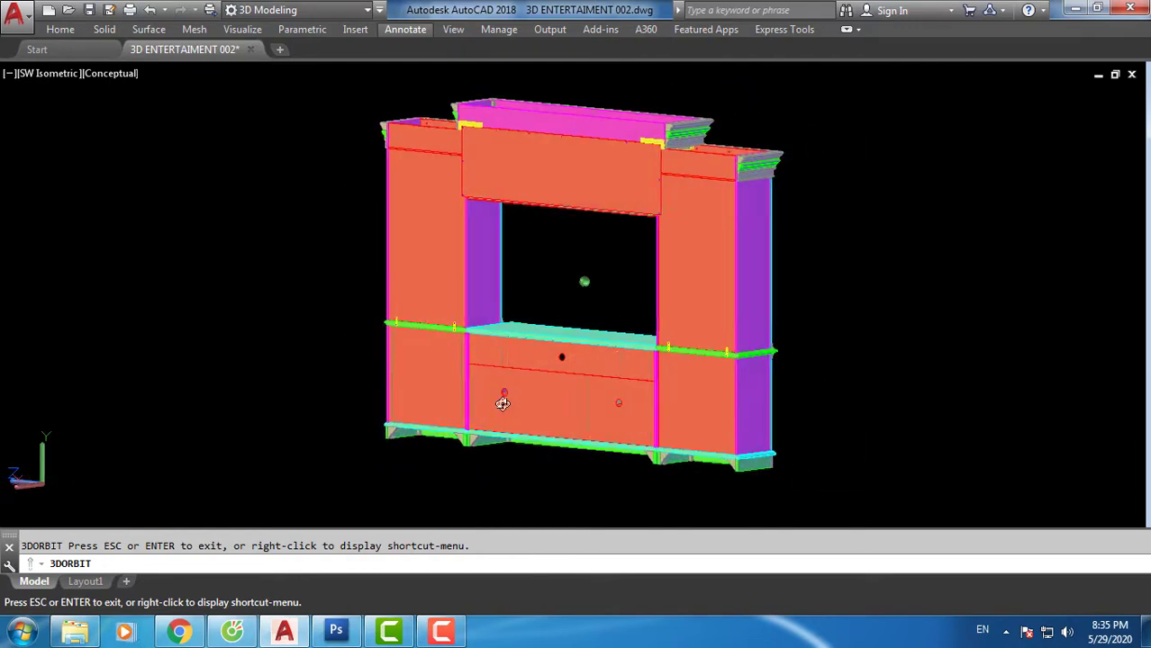
{"action": "mouse_move", "coordinate": [641, 385]}
{"action": "left_mouse_down"}
{"action": "mouse_move", "coordinate": [572, 399]}
{"action": "mouse_move", "coordinate": [619, 397]}
{"action": "mouse_move", "coordinate": [665, 369]}
{"action": "left_mouse_up"}
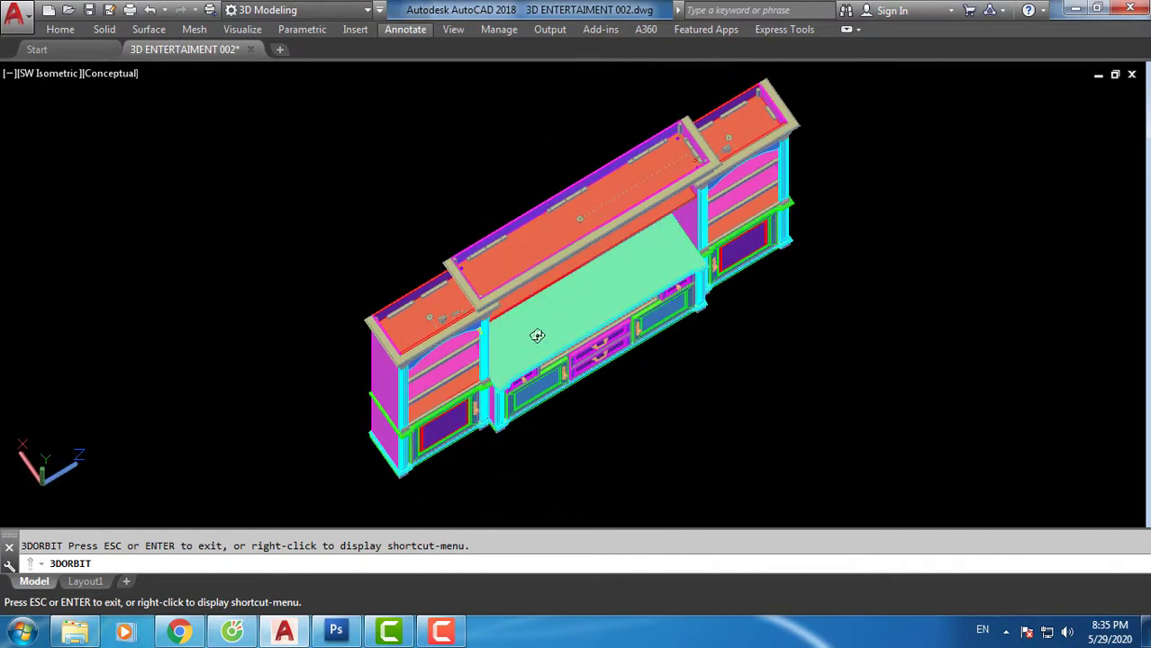
{"action": "left_click_drag", "start_coordinate": [536, 336], "coordinate": [483, 340]}
{"action": "mouse_move", "coordinate": [466, 274]}
{"action": "left_mouse_down"}
{"action": "mouse_move", "coordinate": [501, 207]}
{"action": "mouse_move", "coordinate": [529, 273]}
{"action": "mouse_move", "coordinate": [524, 263]}
{"action": "mouse_move", "coordinate": [537, 332]}
{"action": "mouse_move", "coordinate": [543, 295]}
{"action": "mouse_move", "coordinate": [552, 367]}
{"action": "mouse_move", "coordinate": [561, 328]}
{"action": "left_mouse_up"}
{"action": "mouse_move", "coordinate": [539, 407]}
{"action": "left_mouse_down"}
{"action": "mouse_move", "coordinate": [558, 352]}
{"action": "mouse_move", "coordinate": [496, 319]}
{"action": "mouse_move", "coordinate": [587, 312]}
{"action": "mouse_move", "coordinate": [585, 276]}
{"action": "mouse_move", "coordinate": [617, 291]}
{"action": "mouse_move", "coordinate": [575, 319]}
{"action": "mouse_move", "coordinate": [665, 290]}
{"action": "mouse_move", "coordinate": [599, 334]}
{"action": "mouse_move", "coordinate": [622, 311]}
{"action": "mouse_move", "coordinate": [693, 343]}
{"action": "left_mouse_up"}
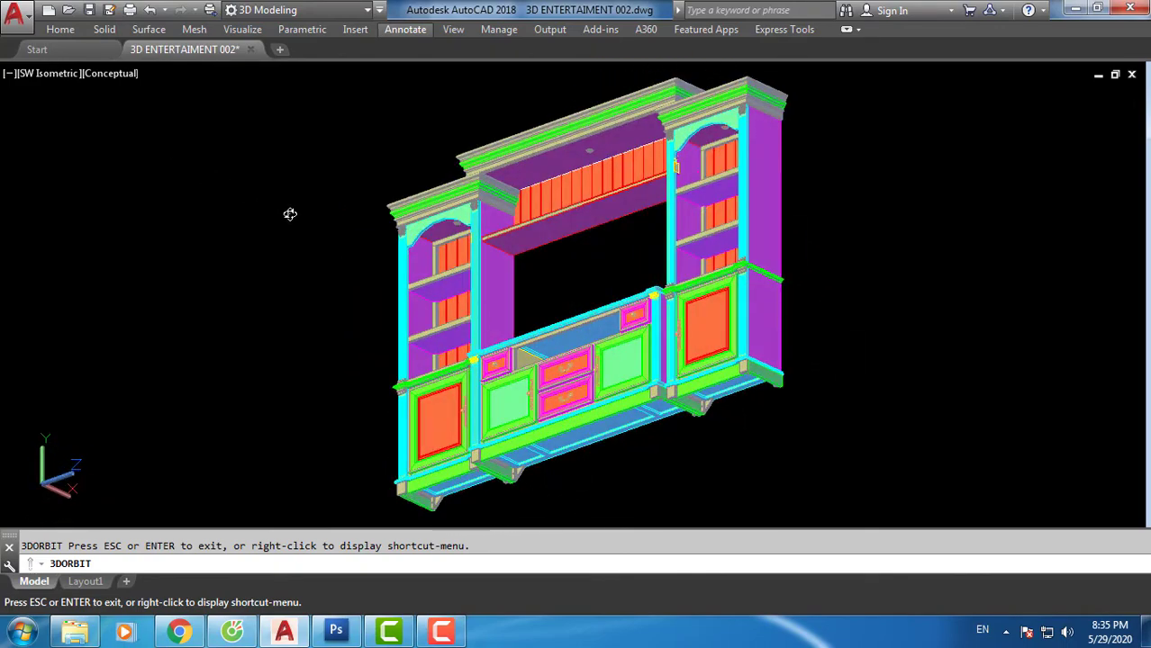
Step: Zoom into the left bookcase from a near-frontal angle and end the orbit
{"action": "mouse_move", "coordinate": [303, 228]}
{"action": "left_mouse_down"}
{"action": "mouse_move", "coordinate": [334, 255]}
{"action": "mouse_move", "coordinate": [358, 308]}
{"action": "left_mouse_up"}
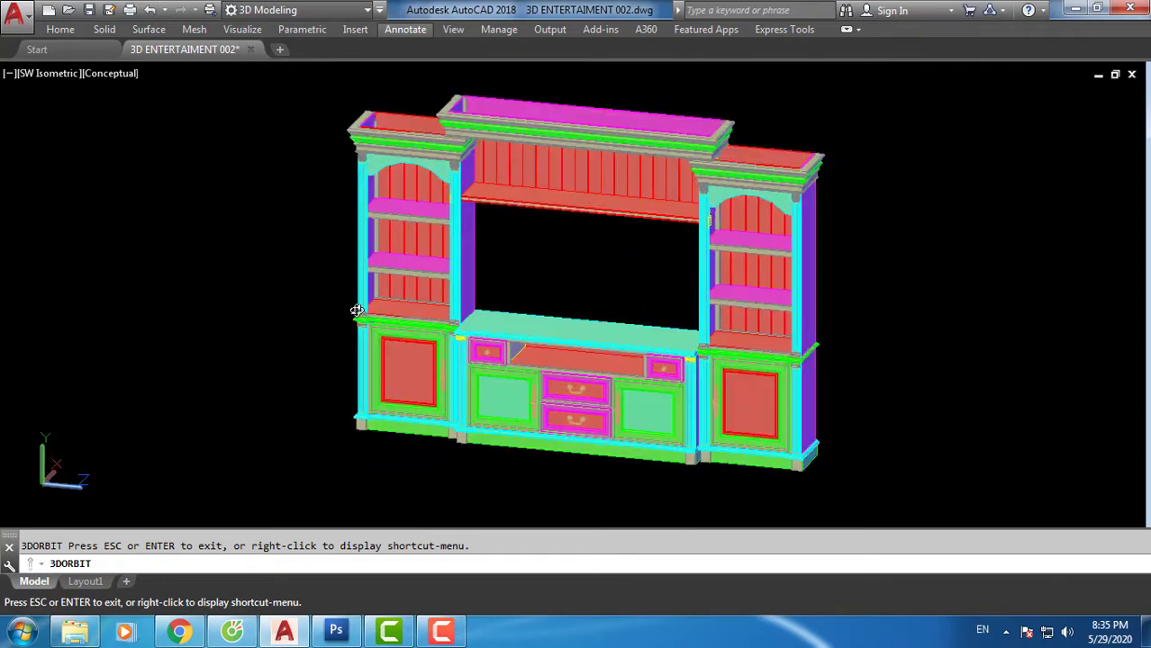
{"action": "scroll", "coordinate": [391, 311], "scroll_direction": "up", "scroll_amount": 3}
{"action": "scroll", "coordinate": [392, 310], "scroll_direction": "up", "scroll_amount": 2}
{"action": "scroll", "coordinate": [387, 316], "scroll_direction": "up", "scroll_amount": 2}
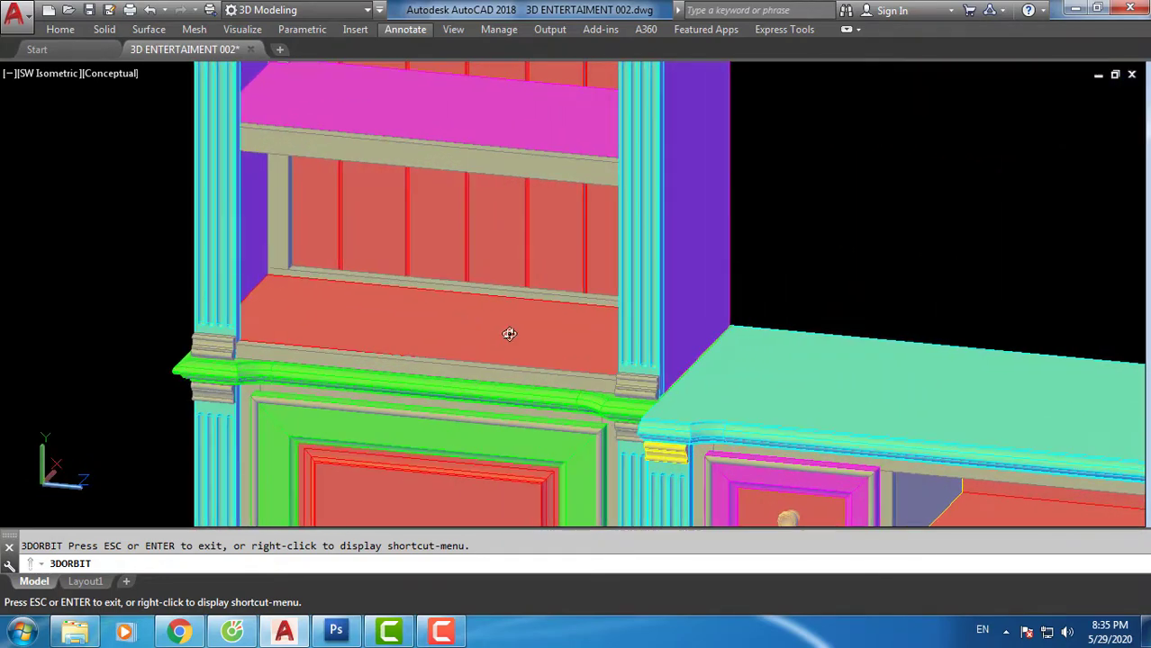
{"action": "scroll", "coordinate": [508, 334], "scroll_direction": "up", "scroll_amount": 2}
{"action": "left_click_drag", "start_coordinate": [490, 319], "coordinate": [475, 347]}
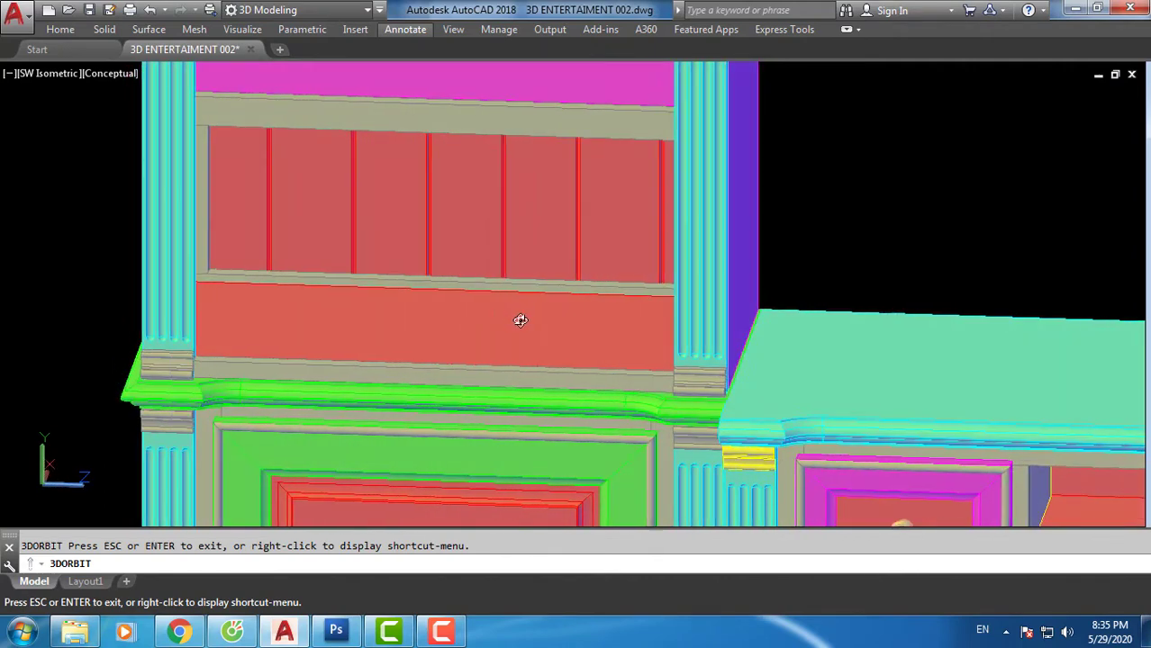
{"action": "key", "text": "Escape"}
{"action": "type", "text": "P"}
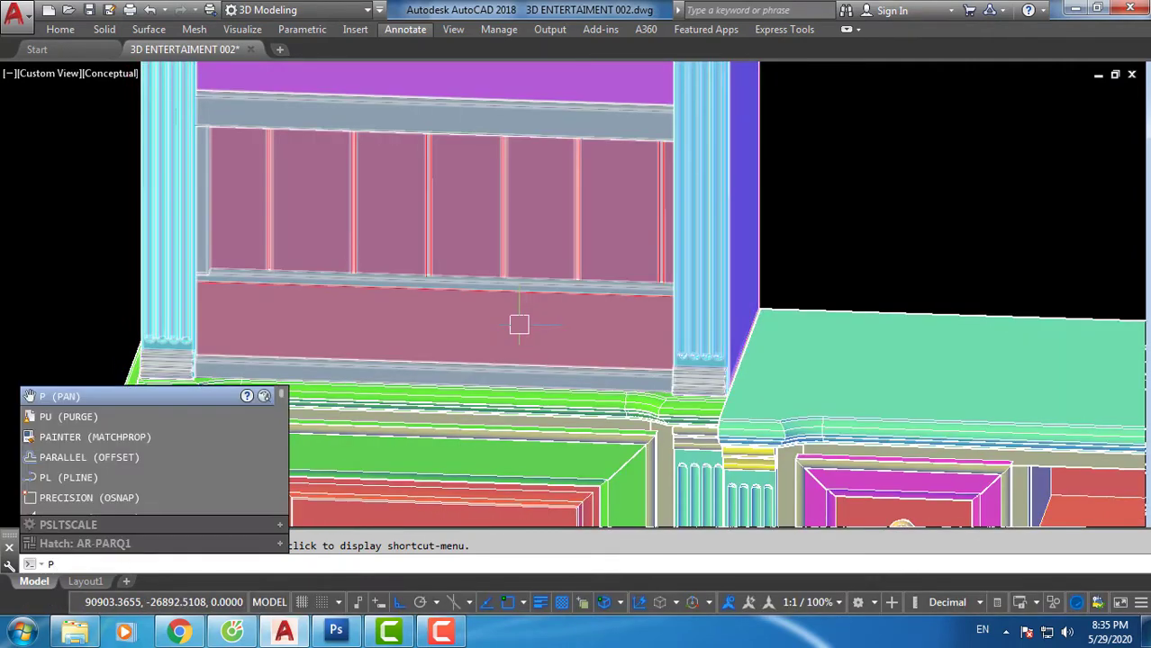
Step: Pan up to the bookcase cornice and capitals, then toward the central back panel
{"action": "key", "text": "Return"}
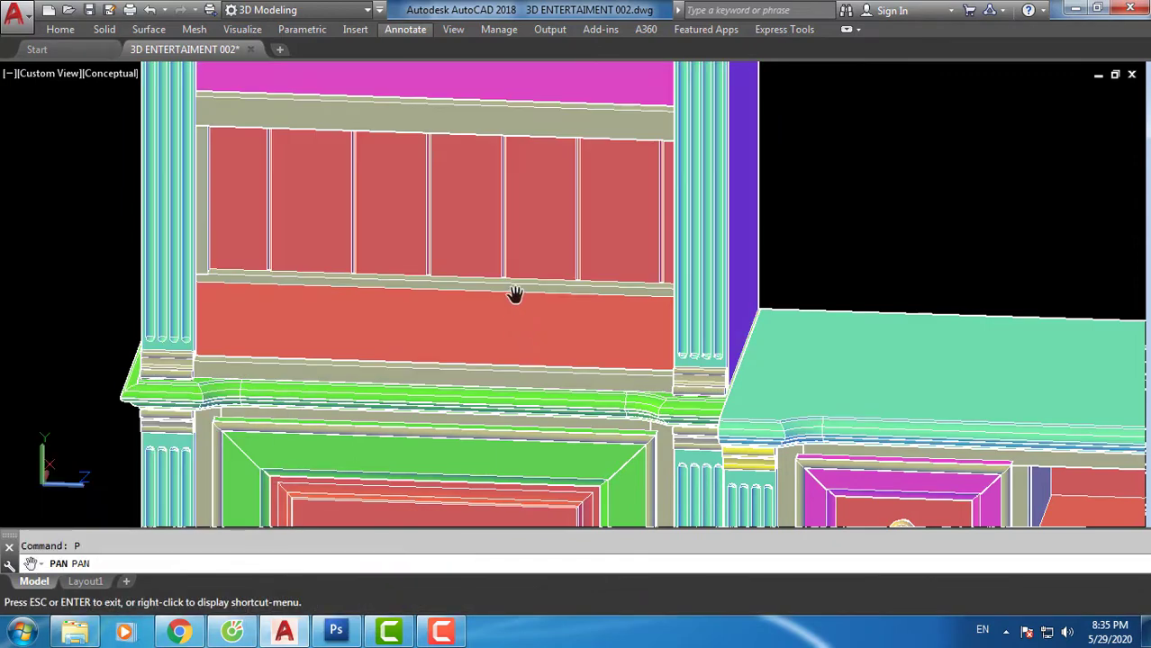
{"action": "left_click_drag", "start_coordinate": [515, 297], "coordinate": [518, 401]}
{"action": "mouse_move", "coordinate": [570, 220]}
{"action": "left_mouse_down"}
{"action": "mouse_move", "coordinate": [552, 384]}
{"action": "mouse_move", "coordinate": [586, 267]}
{"action": "mouse_move", "coordinate": [594, 327]}
{"action": "mouse_move", "coordinate": [613, 326]}
{"action": "left_mouse_up"}
{"action": "left_click_drag", "start_coordinate": [624, 180], "coordinate": [619, 298]}
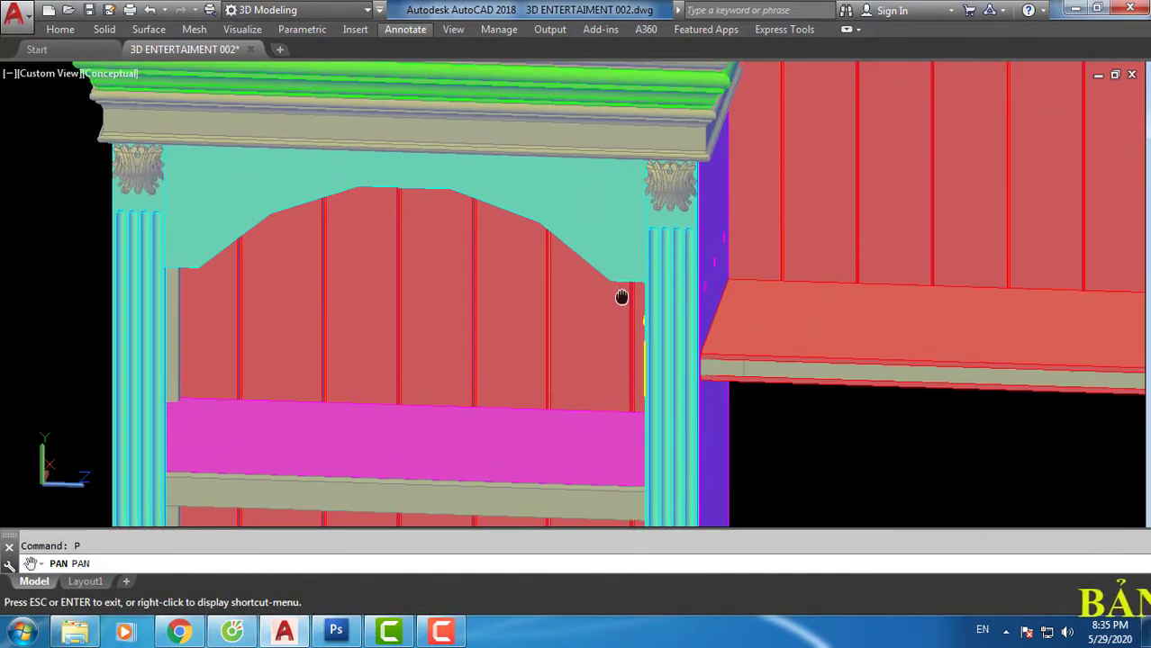
{"action": "mouse_move", "coordinate": [614, 193]}
{"action": "left_mouse_down"}
{"action": "mouse_move", "coordinate": [560, 283]}
{"action": "mouse_move", "coordinate": [570, 172]}
{"action": "mouse_move", "coordinate": [551, 282]}
{"action": "left_mouse_up"}
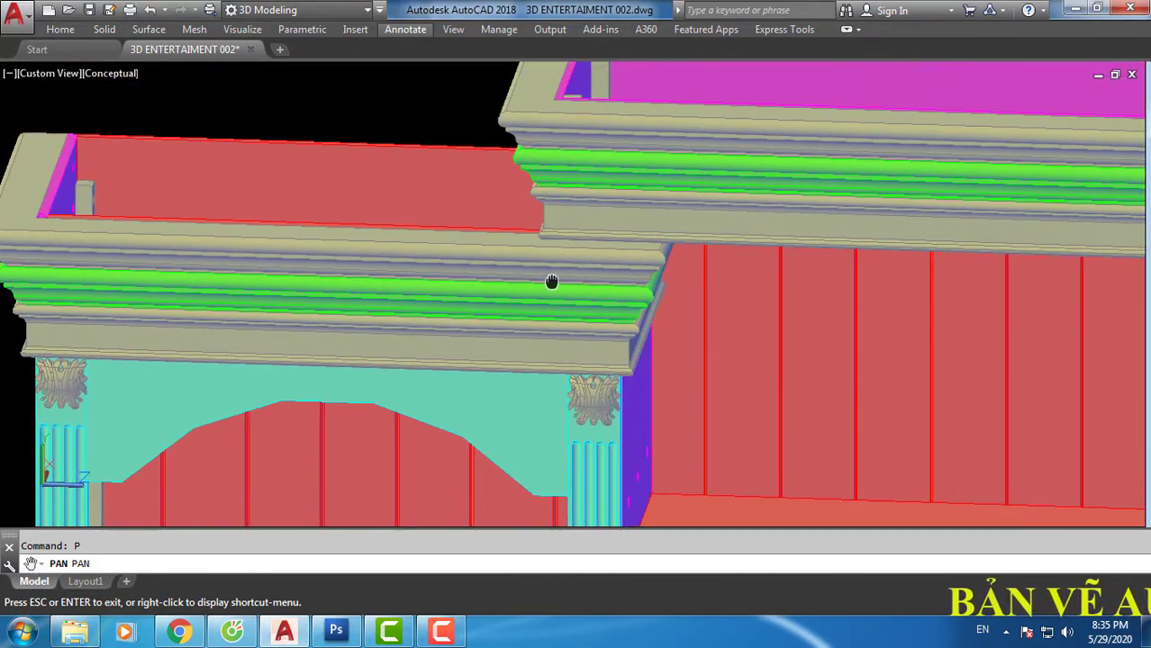
{"action": "left_click_drag", "start_coordinate": [616, 236], "coordinate": [508, 180]}
{"action": "left_click_drag", "start_coordinate": [688, 239], "coordinate": [640, 216]}
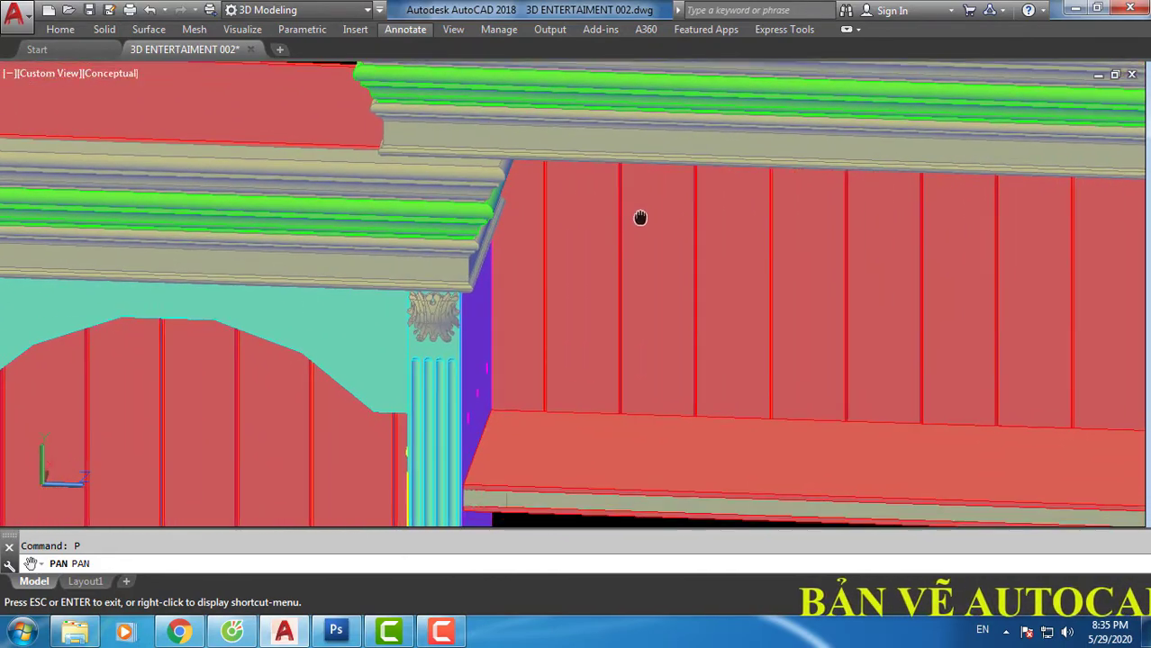
{"action": "mouse_move", "coordinate": [750, 239]}
{"action": "left_mouse_down"}
{"action": "mouse_move", "coordinate": [608, 212]}
{"action": "mouse_move", "coordinate": [499, 226]}
{"action": "left_mouse_up"}
Step: Pan along the red back panels to the top of the right bookcase
{"action": "left_click_drag", "start_coordinate": [671, 234], "coordinate": [576, 238]}
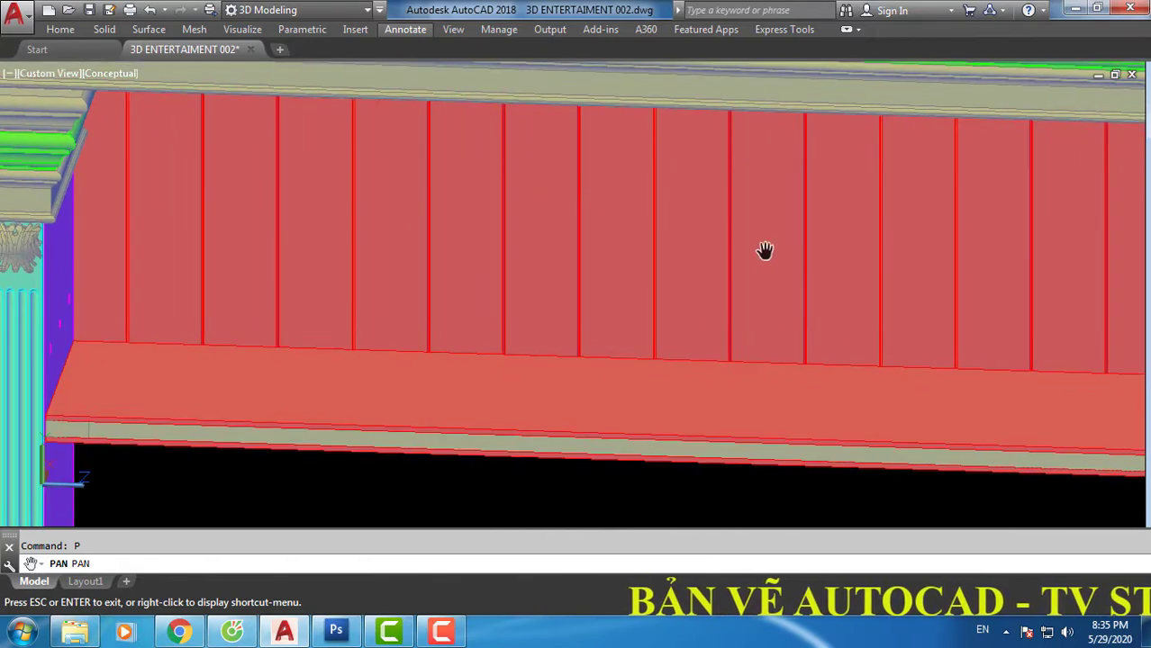
{"action": "left_click_drag", "start_coordinate": [765, 250], "coordinate": [581, 270]}
{"action": "left_click_drag", "start_coordinate": [824, 298], "coordinate": [534, 295]}
{"action": "left_click_drag", "start_coordinate": [622, 331], "coordinate": [544, 332]}
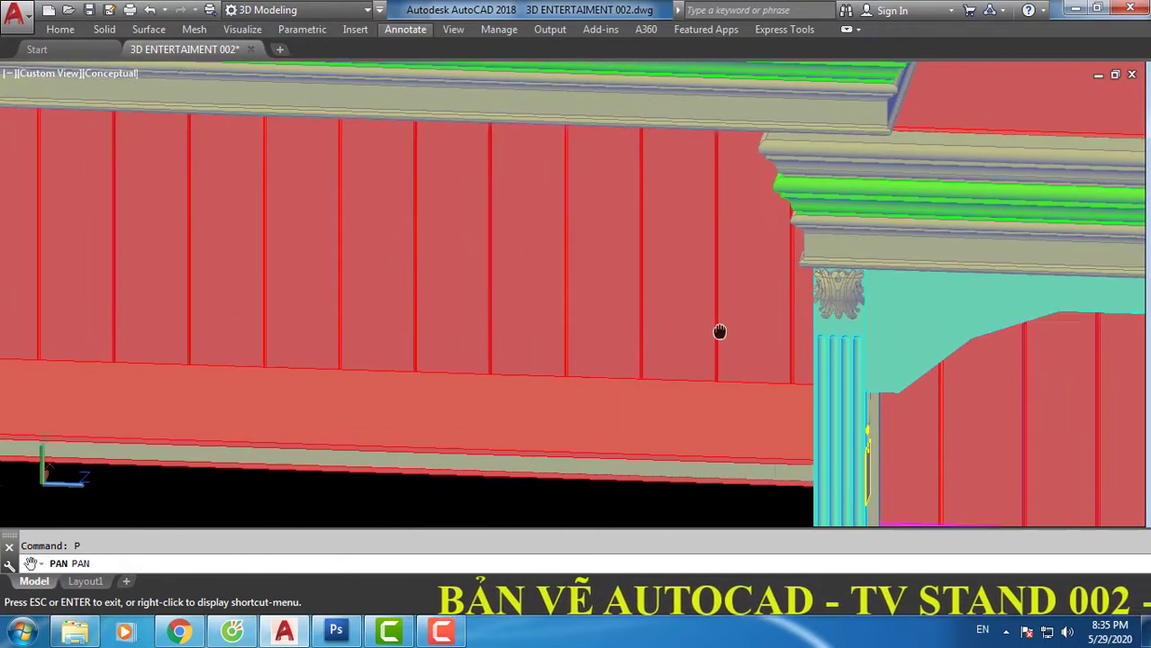
{"action": "left_click_drag", "start_coordinate": [719, 331], "coordinate": [593, 295]}
{"action": "mouse_move", "coordinate": [783, 259]}
{"action": "left_mouse_down"}
{"action": "mouse_move", "coordinate": [720, 260]}
{"action": "mouse_move", "coordinate": [695, 242]}
{"action": "left_mouse_up"}
{"action": "mouse_move", "coordinate": [865, 339]}
{"action": "left_mouse_down"}
{"action": "mouse_move", "coordinate": [768, 290]}
{"action": "mouse_move", "coordinate": [774, 303]}
{"action": "left_mouse_up"}
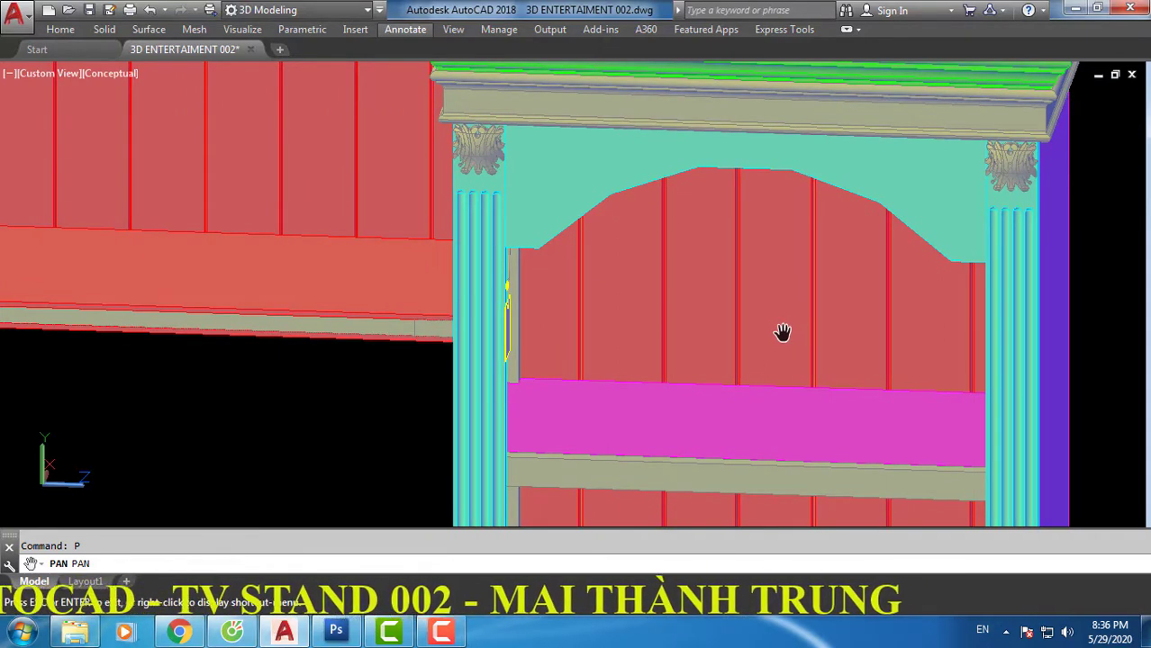
{"action": "key", "text": "Escape"}
Step: Orbit the model with 3DORBIT to a higher angle over the whole cabinet
{"action": "type", "text": "OR"}
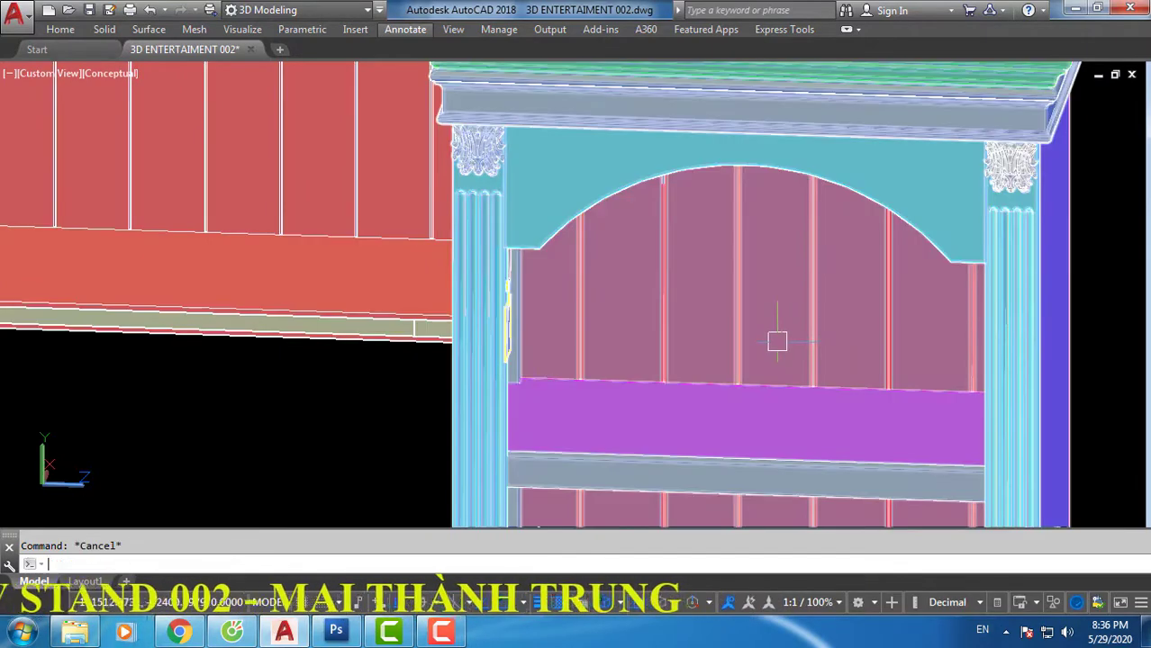
{"action": "key", "text": "Return"}
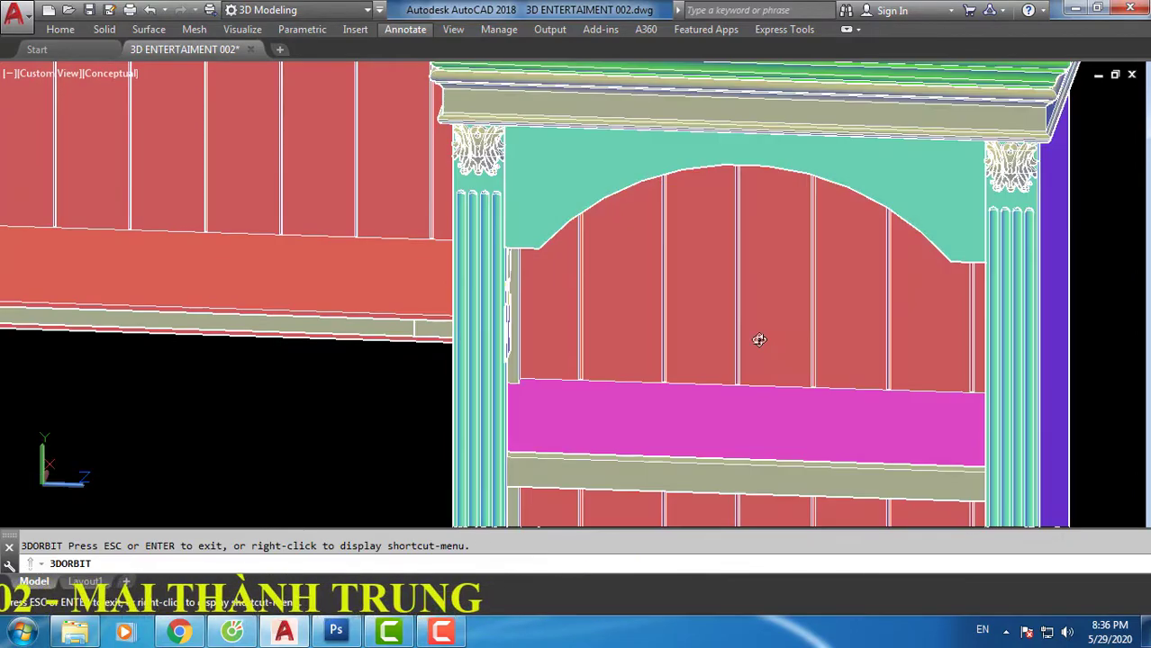
{"action": "mouse_move", "coordinate": [758, 337]}
{"action": "left_mouse_down"}
{"action": "mouse_move", "coordinate": [675, 260]}
{"action": "mouse_move", "coordinate": [623, 263]}
{"action": "mouse_move", "coordinate": [624, 274]}
{"action": "mouse_move", "coordinate": [662, 278]}
{"action": "mouse_move", "coordinate": [688, 308]}
{"action": "mouse_move", "coordinate": [694, 445]}
{"action": "left_mouse_up"}
{"action": "left_click_drag", "start_coordinate": [578, 433], "coordinate": [687, 298]}
{"action": "left_click_drag", "start_coordinate": [676, 259], "coordinate": [684, 229]}
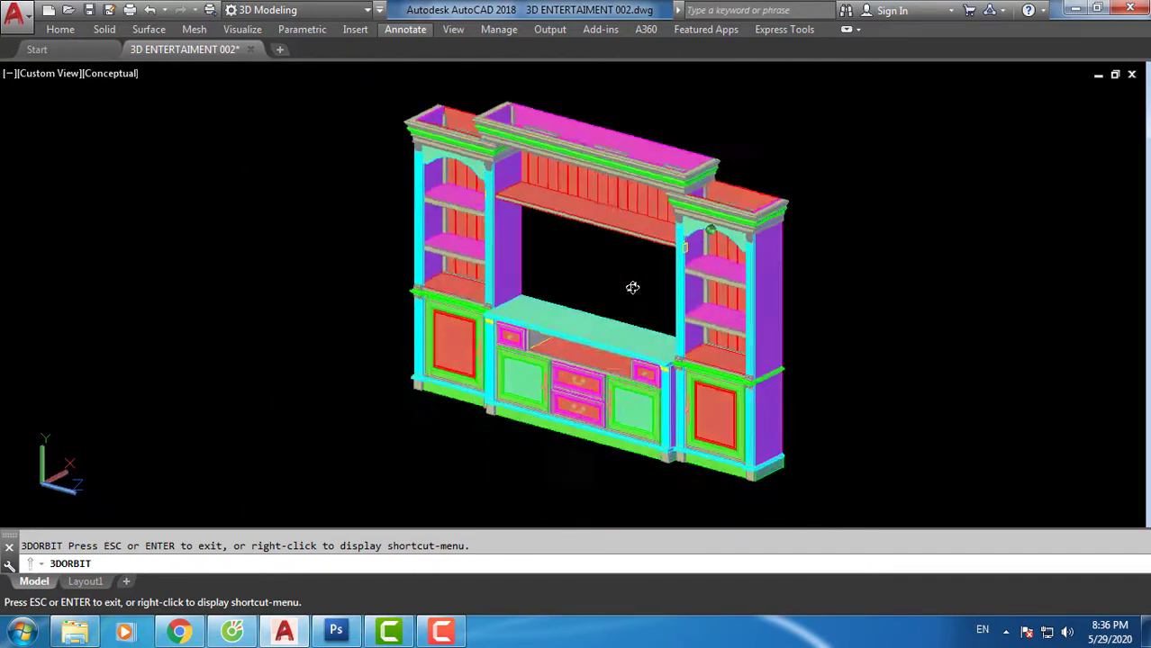
Step: Zoom in toward the central TV console
{"action": "scroll", "coordinate": [720, 225], "scroll_direction": "up", "scroll_amount": 2}
{"action": "scroll", "coordinate": [757, 225], "scroll_direction": "up", "scroll_amount": 2}
{"action": "scroll", "coordinate": [779, 225], "scroll_direction": "up", "scroll_amount": 3}
{"action": "scroll", "coordinate": [779, 230], "scroll_direction": "up", "scroll_amount": 2}
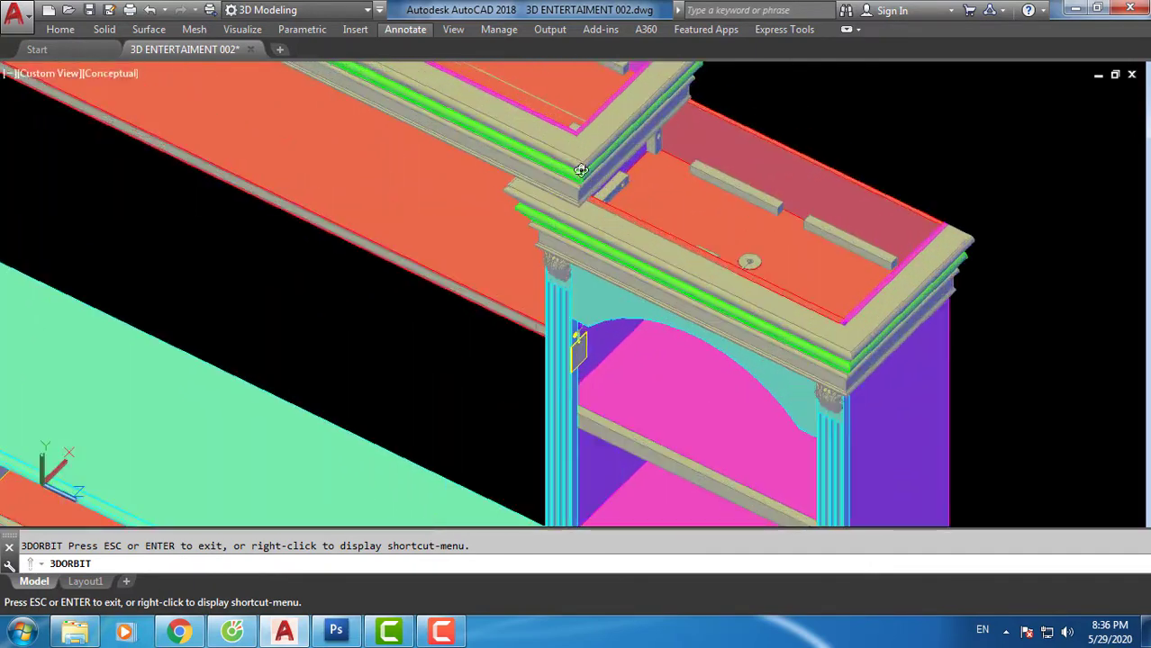
{"action": "scroll", "coordinate": [775, 261], "scroll_direction": "up", "scroll_amount": 1}
{"action": "scroll", "coordinate": [770, 288], "scroll_direction": "up", "scroll_amount": 1}
{"action": "scroll", "coordinate": [774, 315], "scroll_direction": "up", "scroll_amount": 2}
{"action": "scroll", "coordinate": [782, 326], "scroll_direction": "down", "scroll_amount": 1}
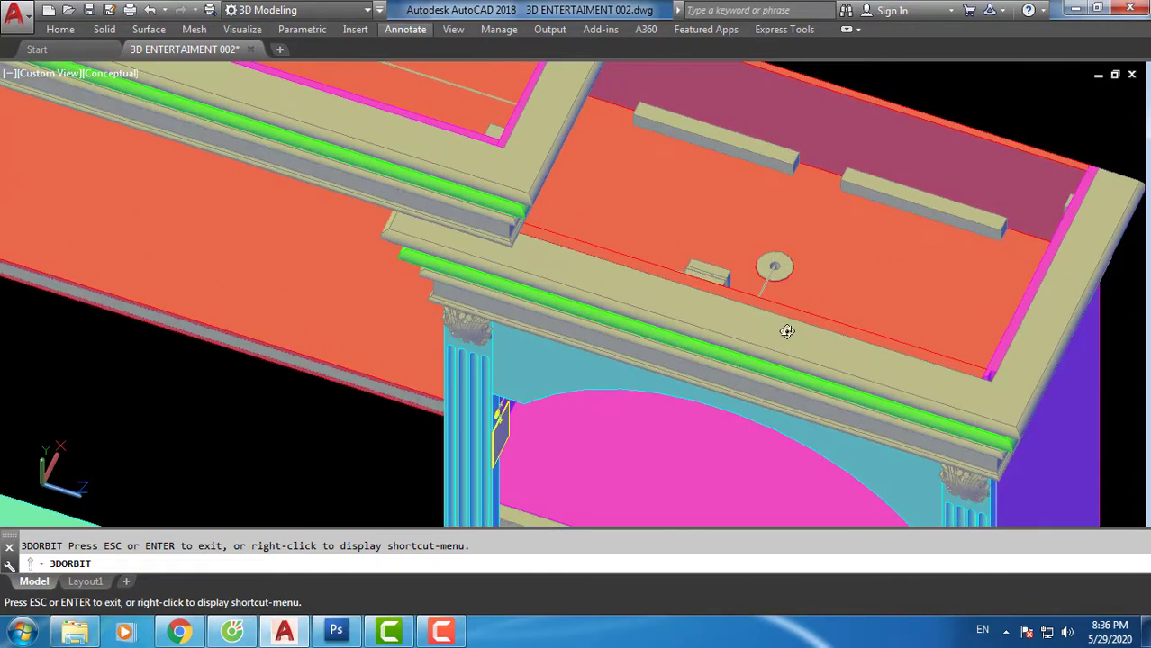
{"action": "scroll", "coordinate": [788, 331], "scroll_direction": "down", "scroll_amount": 2}
{"action": "scroll", "coordinate": [542, 259], "scroll_direction": "down", "scroll_amount": 2}
{"action": "scroll", "coordinate": [278, 133], "scroll_direction": "down", "scroll_amount": 1}
Step: Adjust the orbit and zoom to a level front view of the console's drawers and doors
{"action": "left_click_drag", "start_coordinate": [277, 133], "coordinate": [350, 176]}
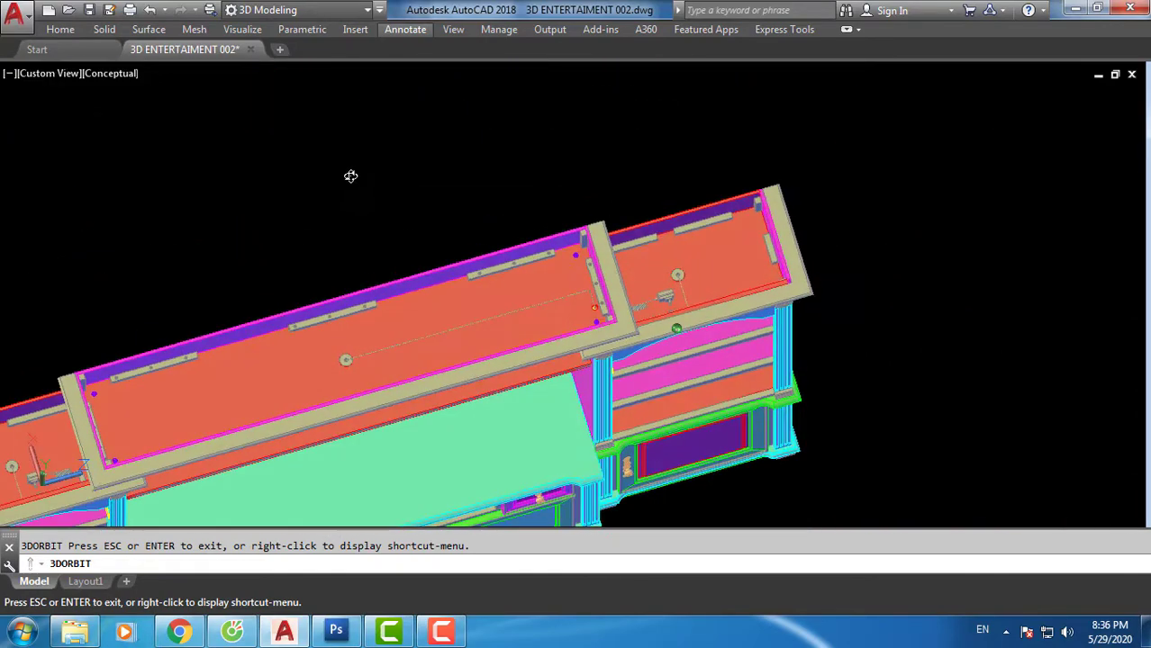
{"action": "scroll", "coordinate": [270, 250], "scroll_direction": "down", "scroll_amount": 2}
{"action": "scroll", "coordinate": [154, 352], "scroll_direction": "up", "scroll_amount": 1}
{"action": "scroll", "coordinate": [154, 352], "scroll_direction": "up", "scroll_amount": 2}
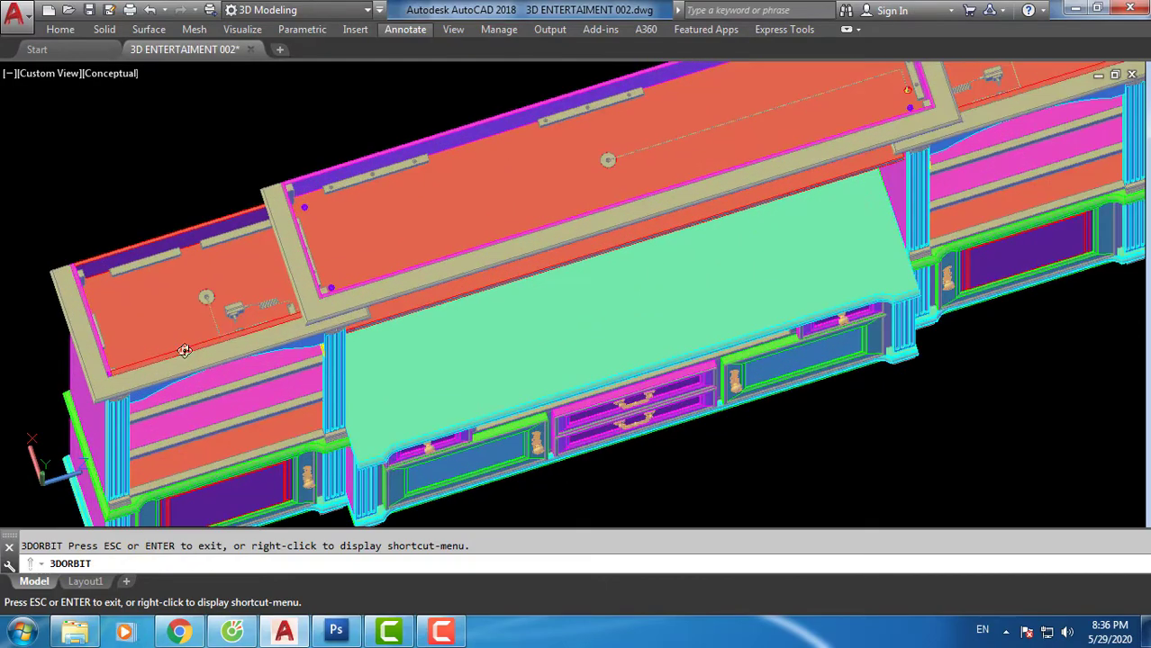
{"action": "scroll", "coordinate": [210, 351], "scroll_direction": "up", "scroll_amount": 1}
{"action": "scroll", "coordinate": [211, 351], "scroll_direction": "down", "scroll_amount": 1}
{"action": "scroll", "coordinate": [225, 378], "scroll_direction": "down", "scroll_amount": 1}
{"action": "scroll", "coordinate": [234, 423], "scroll_direction": "down", "scroll_amount": 1}
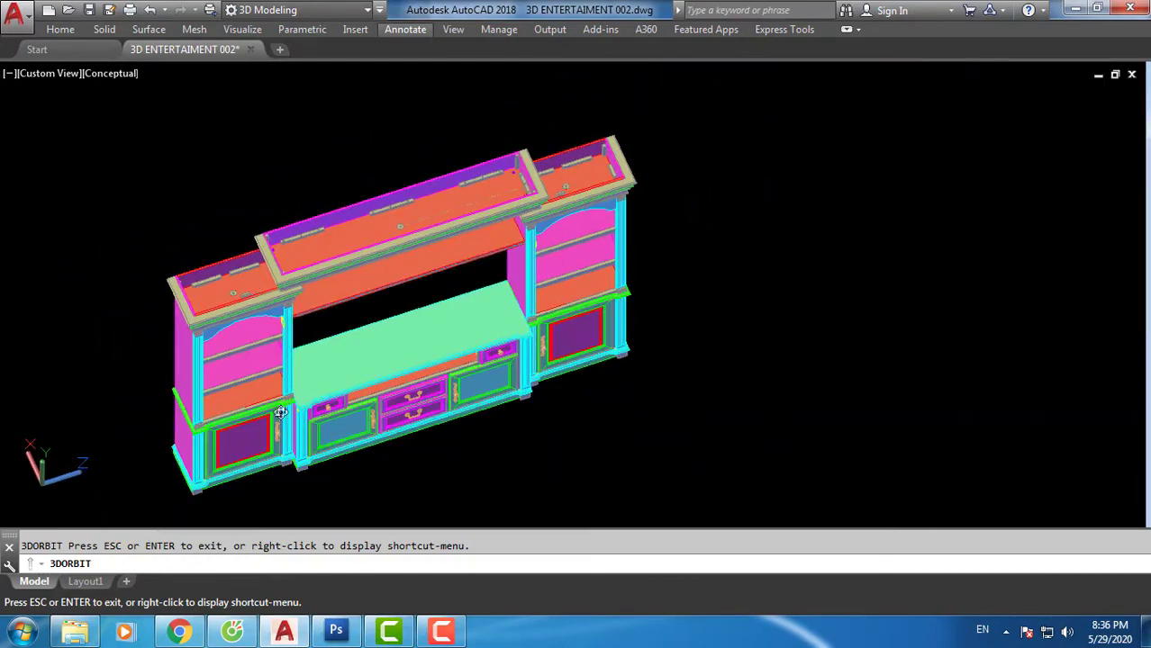
{"action": "scroll", "coordinate": [241, 459], "scroll_direction": "up", "scroll_amount": 1}
{"action": "scroll", "coordinate": [242, 459], "scroll_direction": "up", "scroll_amount": 2}
{"action": "left_click_drag", "start_coordinate": [257, 442], "coordinate": [258, 402]}
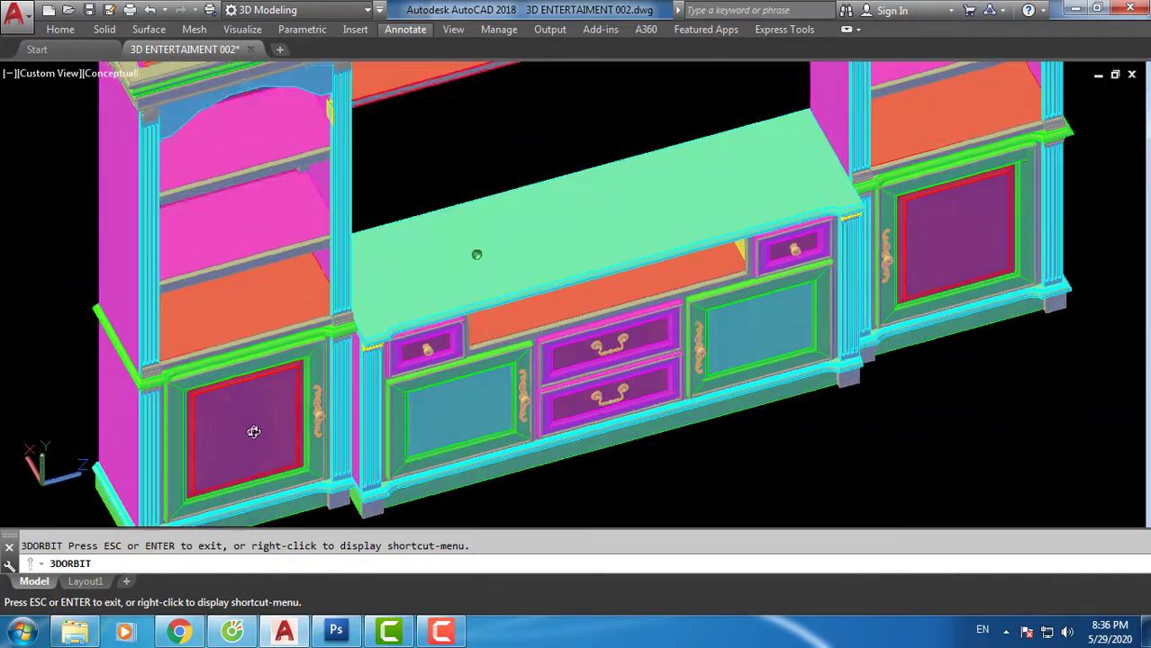
Step: Orbit to a level front view and zoom in on the drawer handles and door carvings
{"action": "scroll", "coordinate": [257, 402], "scroll_direction": "down", "scroll_amount": 2}
{"action": "scroll", "coordinate": [360, 342], "scroll_direction": "up", "scroll_amount": 3}
{"action": "scroll", "coordinate": [384, 321], "scroll_direction": "up", "scroll_amount": 1}
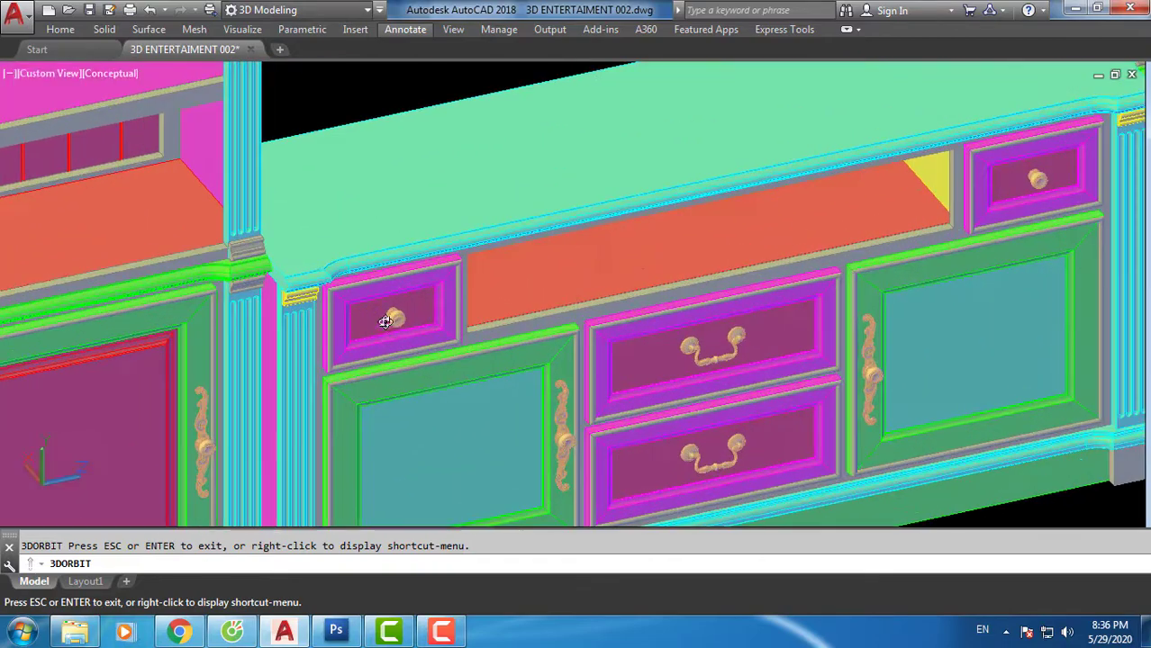
{"action": "mouse_move", "coordinate": [396, 324]}
{"action": "left_mouse_down"}
{"action": "mouse_move", "coordinate": [360, 277]}
{"action": "mouse_move", "coordinate": [334, 272]}
{"action": "left_mouse_up"}
{"action": "scroll", "coordinate": [340, 270], "scroll_direction": "down", "scroll_amount": 3}
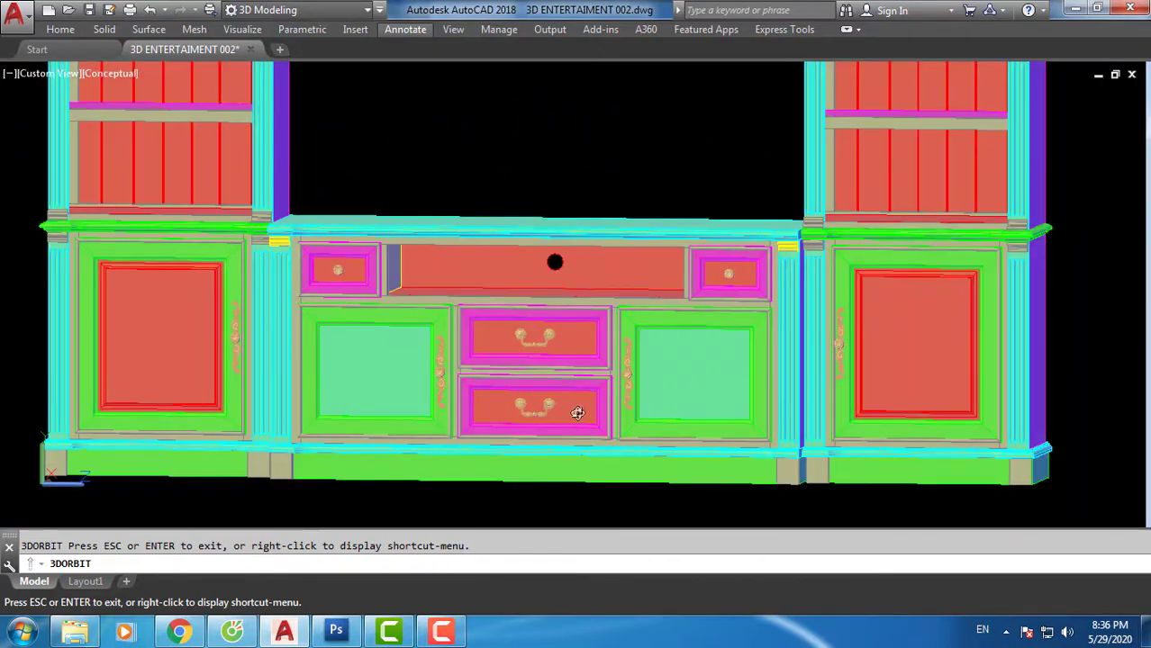
{"action": "scroll", "coordinate": [577, 413], "scroll_direction": "up", "scroll_amount": 2}
{"action": "scroll", "coordinate": [627, 378], "scroll_direction": "up", "scroll_amount": 2}
{"action": "scroll", "coordinate": [588, 380], "scroll_direction": "up", "scroll_amount": 1}
{"action": "scroll", "coordinate": [629, 362], "scroll_direction": "up", "scroll_amount": 2}
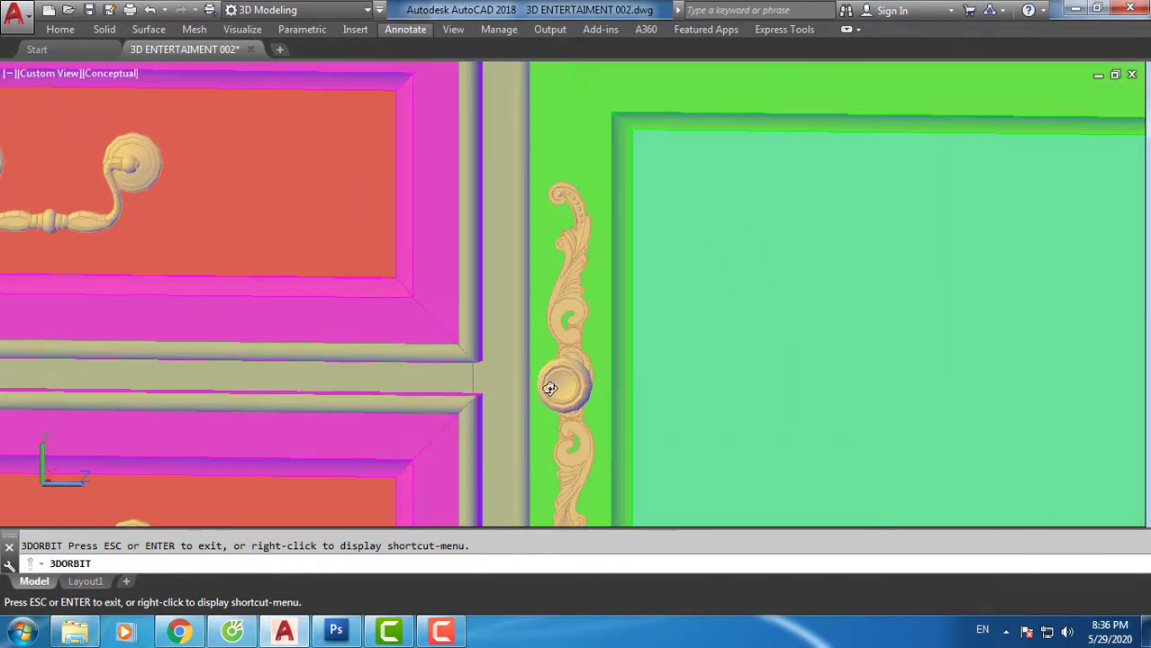
{"action": "scroll", "coordinate": [555, 378], "scroll_direction": "up", "scroll_amount": 1}
{"action": "scroll", "coordinate": [561, 235], "scroll_direction": "down", "scroll_amount": 3}
{"action": "scroll", "coordinate": [527, 237], "scroll_direction": "down", "scroll_amount": 2}
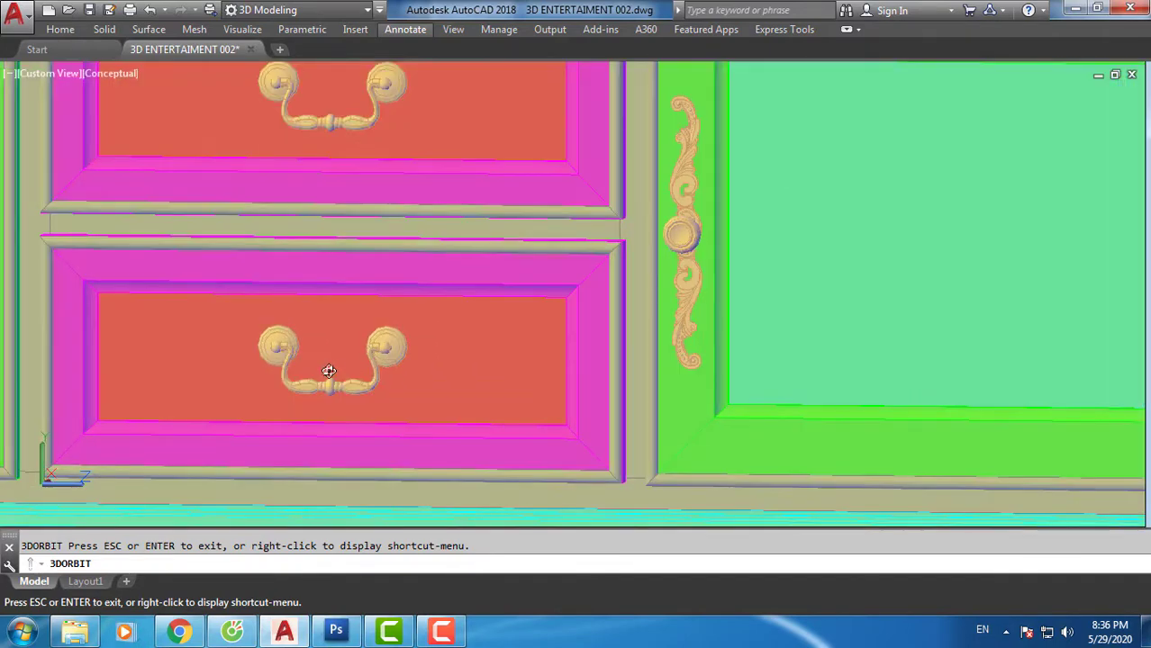
Step: Orbit to a raised front-left angle and zoom out to the whole unit
{"action": "left_click_drag", "start_coordinate": [317, 400], "coordinate": [476, 343]}
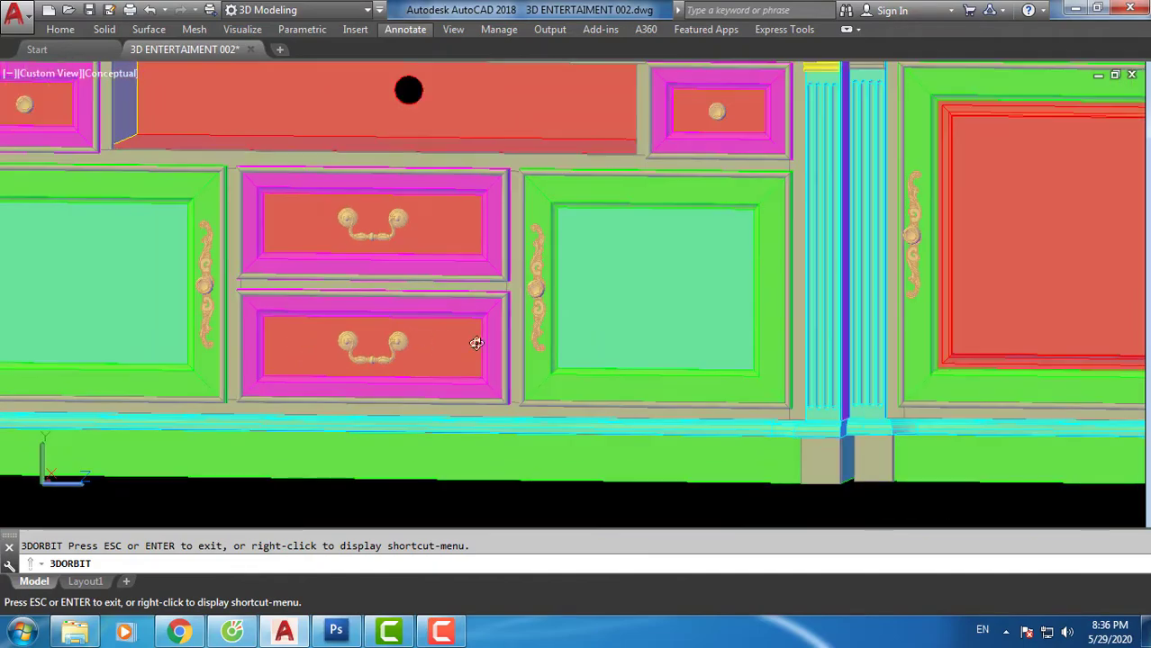
{"action": "scroll", "coordinate": [910, 270], "scroll_direction": "up", "scroll_amount": 2}
{"action": "scroll", "coordinate": [613, 274], "scroll_direction": "down", "scroll_amount": 2}
{"action": "scroll", "coordinate": [613, 287], "scroll_direction": "down", "scroll_amount": 2}
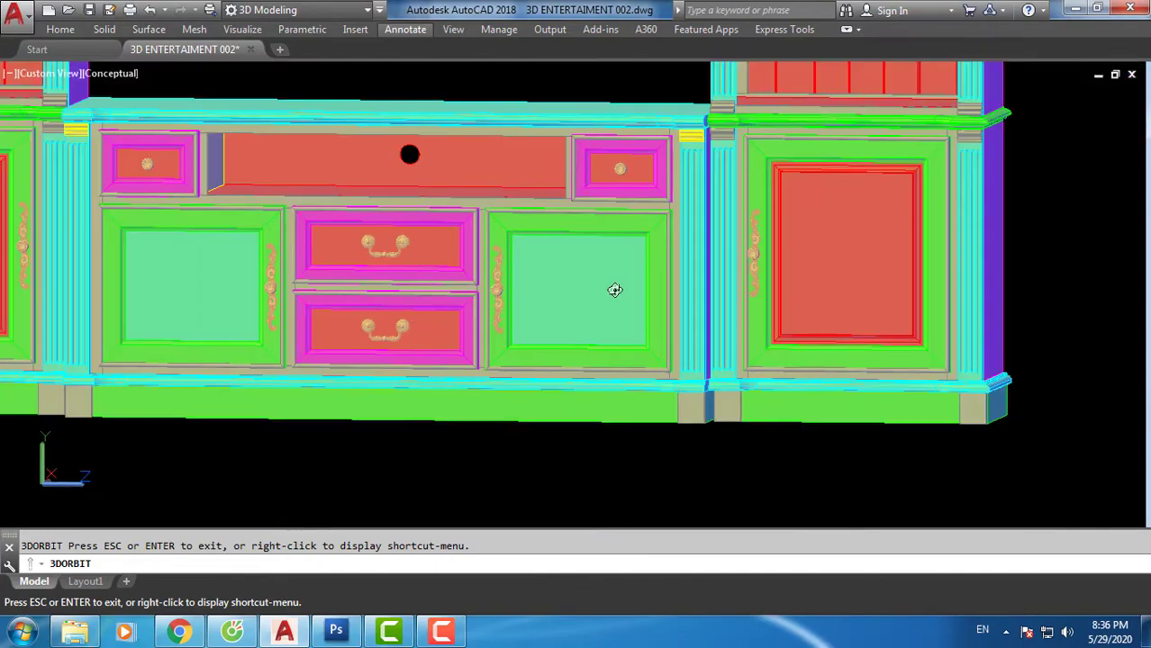
{"action": "scroll", "coordinate": [613, 287], "scroll_direction": "down", "scroll_amount": 1}
{"action": "mouse_move", "coordinate": [453, 331]}
{"action": "left_mouse_down"}
{"action": "mouse_move", "coordinate": [539, 336]}
{"action": "mouse_move", "coordinate": [561, 350]}
{"action": "mouse_move", "coordinate": [470, 348]}
{"action": "left_mouse_up"}
{"action": "scroll", "coordinate": [560, 349], "scroll_direction": "down", "scroll_amount": 2}
{"action": "scroll", "coordinate": [540, 360], "scroll_direction": "down", "scroll_amount": 2}
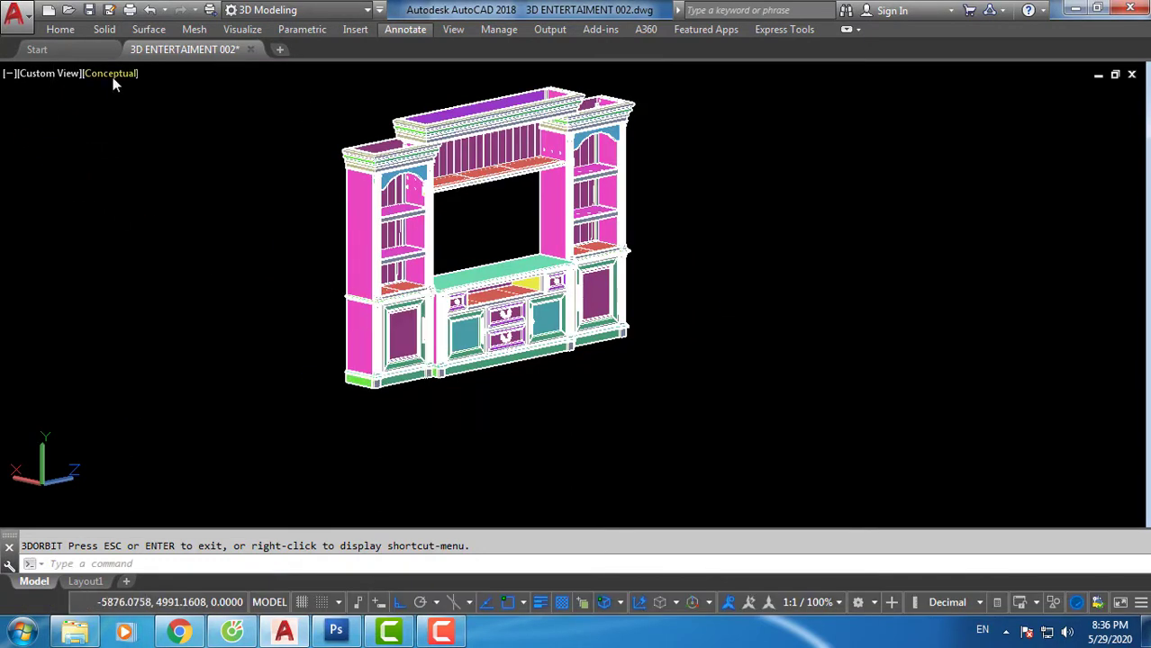
Step: Switch the viewport visual style to Realistic
{"action": "left_click", "coordinate": [112, 75]}
{"action": "left_click", "coordinate": [157, 171]}
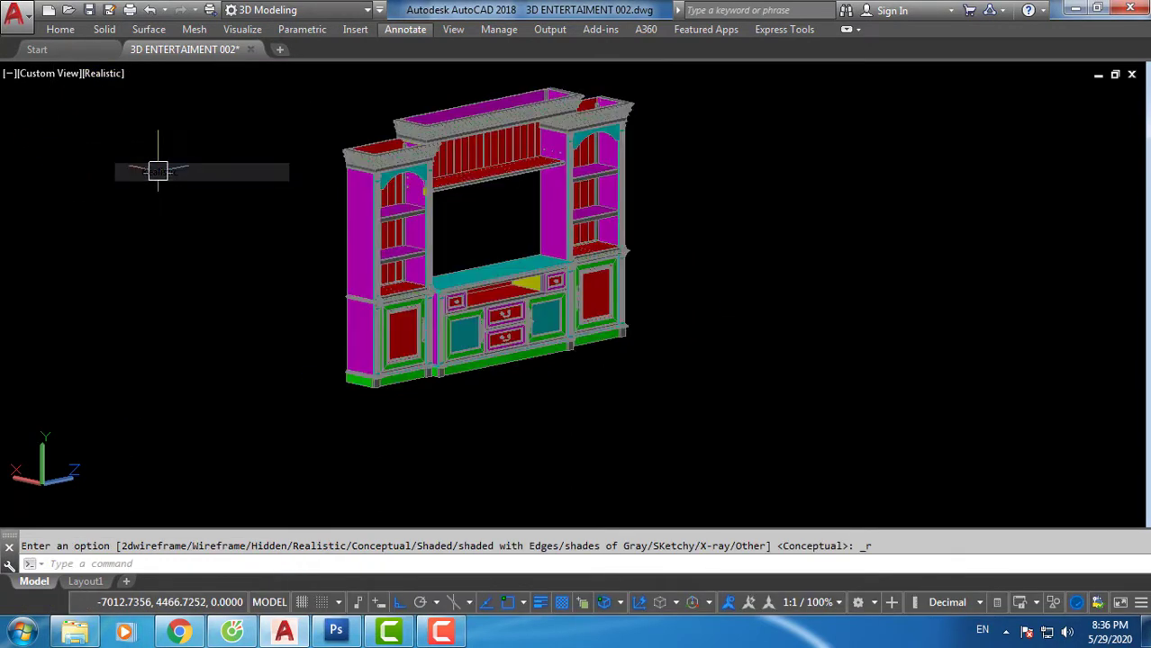
{"action": "scroll", "coordinate": [455, 276], "scroll_direction": "up", "scroll_amount": 2}
{"action": "scroll", "coordinate": [455, 277], "scroll_direction": "up", "scroll_amount": 2}
{"action": "type", "text": "ORBIT"}
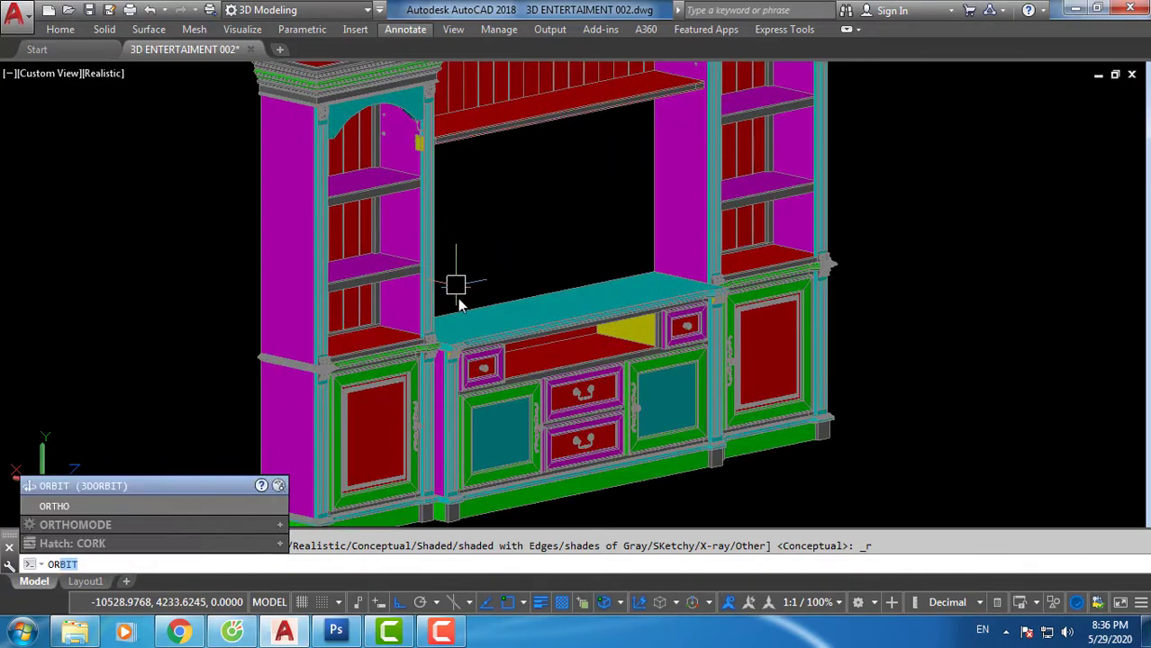
Step: Orbit the entertainment center from its right side round to a near-frontal view
{"action": "key", "text": "Return"}
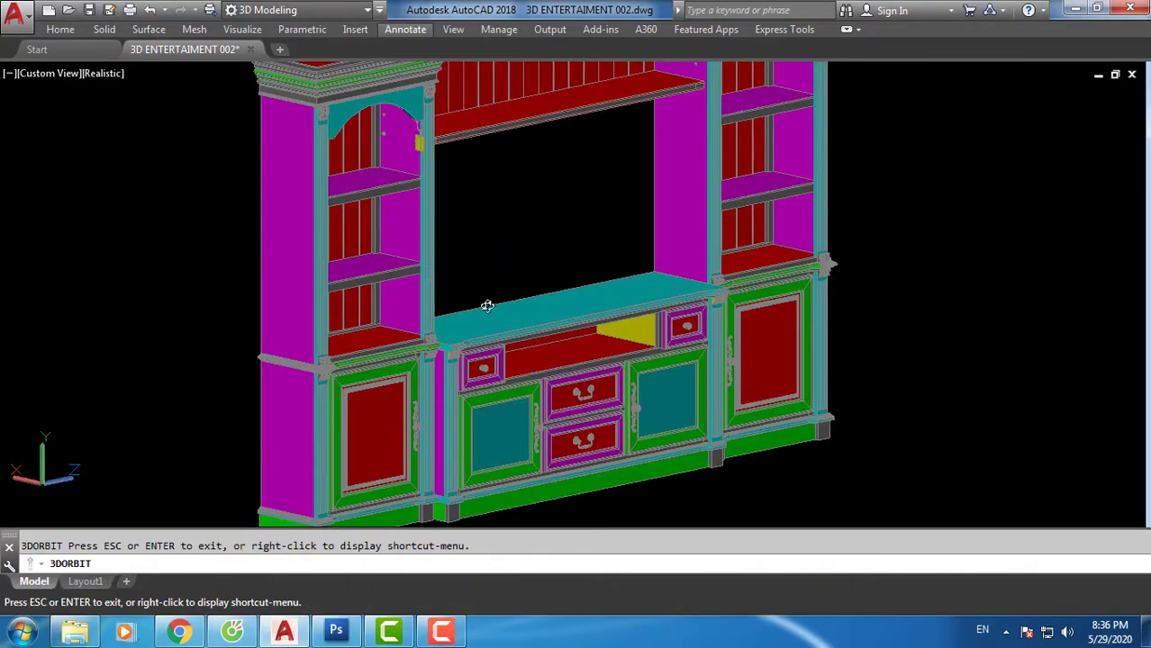
{"action": "left_click_drag", "start_coordinate": [479, 319], "coordinate": [340, 310]}
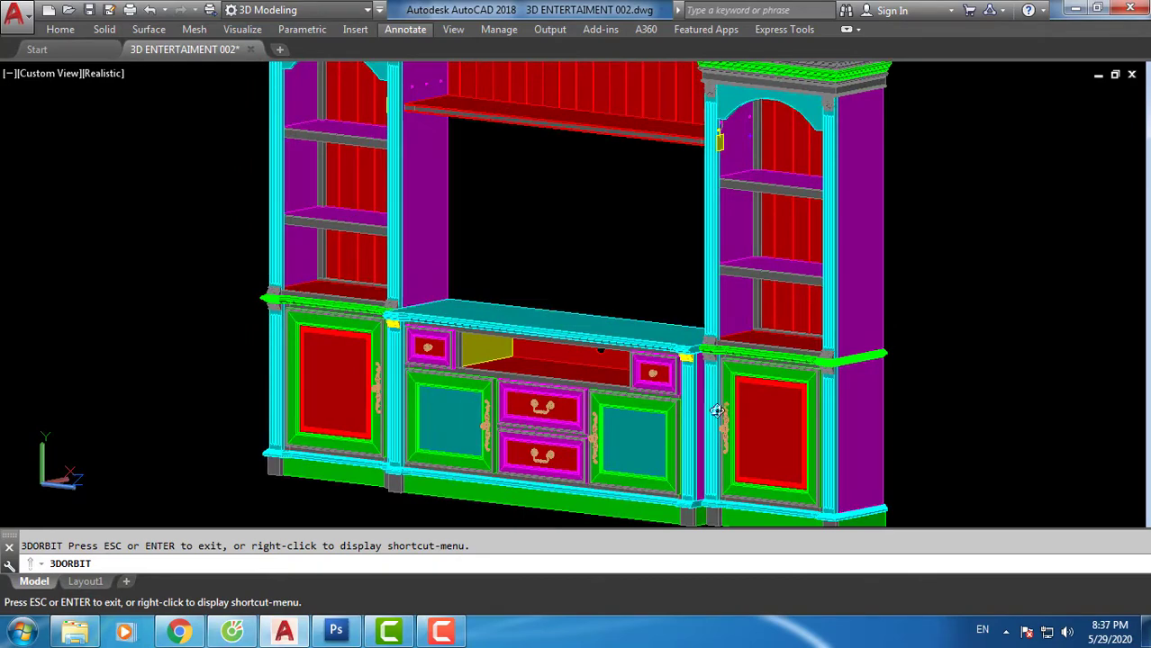
{"action": "scroll", "coordinate": [717, 411], "scroll_direction": "down", "scroll_amount": 2}
{"action": "scroll", "coordinate": [706, 164], "scroll_direction": "up", "scroll_amount": 4}
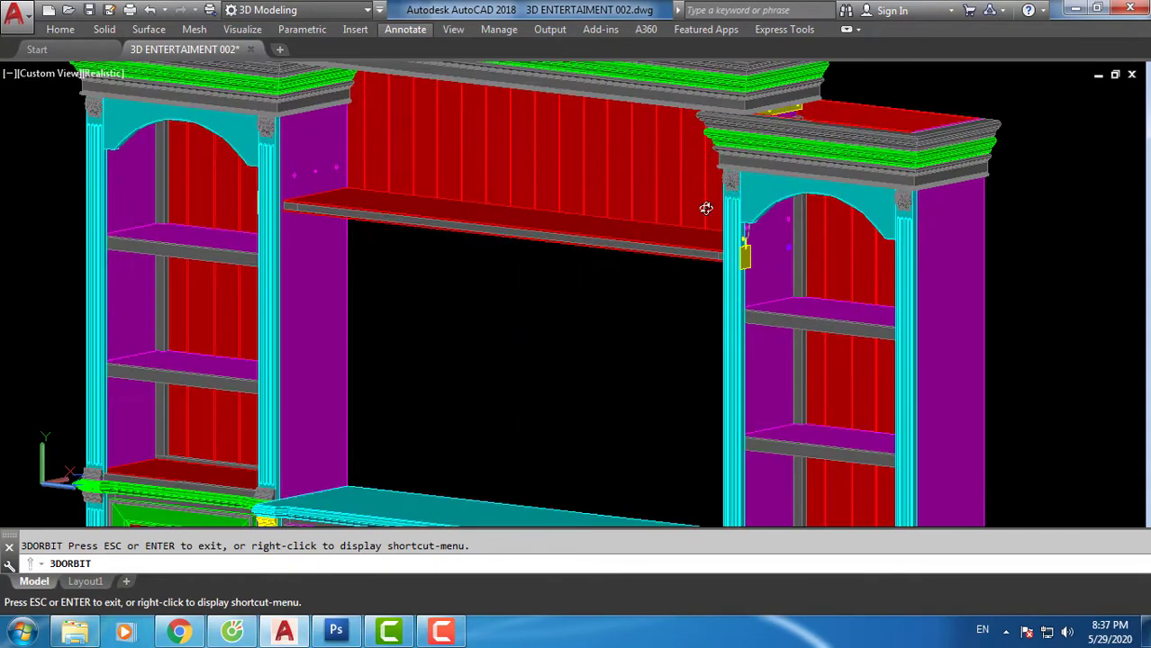
{"action": "scroll", "coordinate": [706, 208], "scroll_direction": "down", "scroll_amount": 2}
{"action": "scroll", "coordinate": [724, 226], "scroll_direction": "down", "scroll_amount": 2}
{"action": "scroll", "coordinate": [724, 226], "scroll_direction": "down", "scroll_amount": 1}
{"action": "mouse_move", "coordinate": [595, 344]}
{"action": "left_mouse_down"}
{"action": "mouse_move", "coordinate": [577, 351]}
{"action": "mouse_move", "coordinate": [615, 339]}
{"action": "left_mouse_up"}
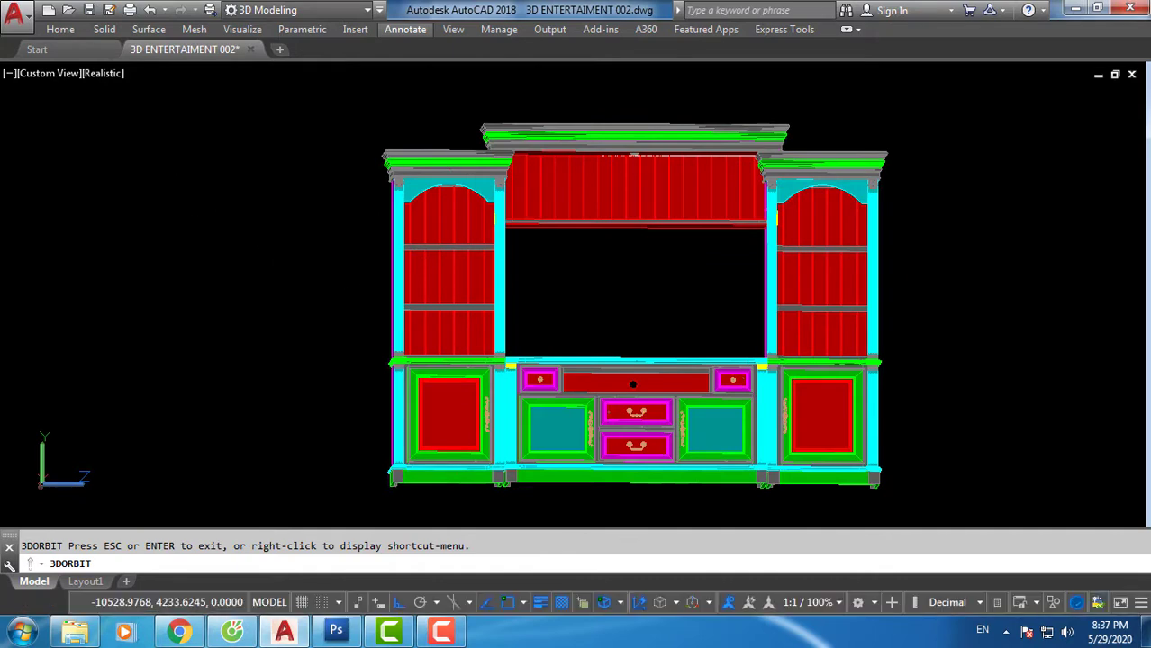
{"action": "key", "text": "Escape"}
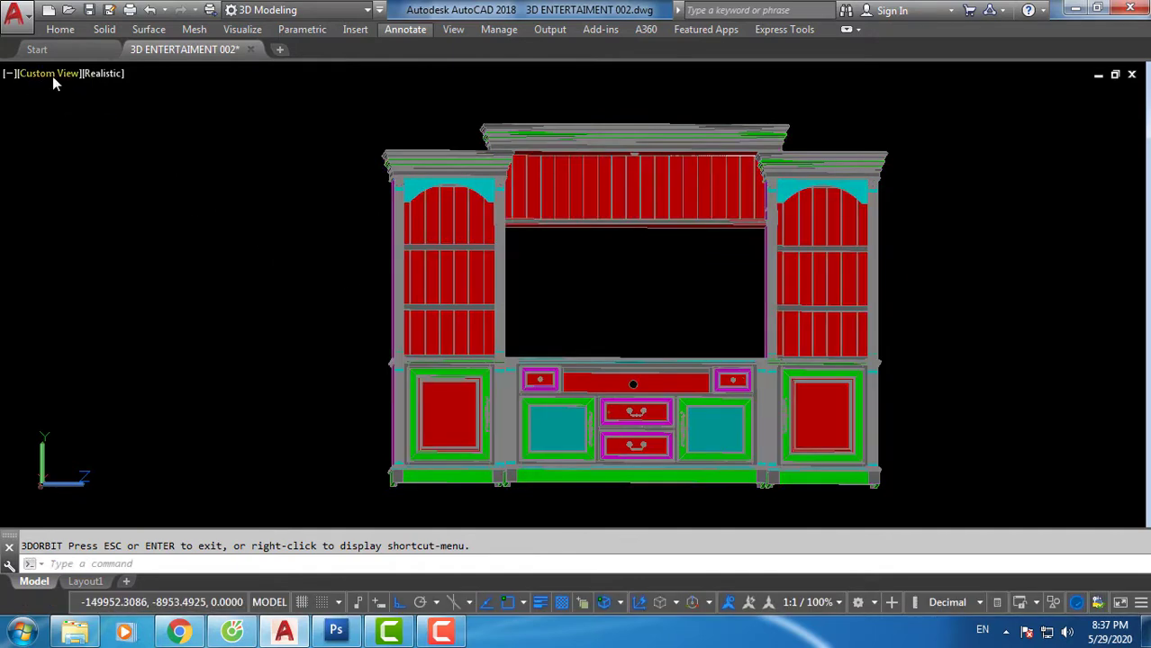
Step: Apply the Front preset view, then the SW Isometric preset view
{"action": "left_click", "coordinate": [52, 76]}
{"action": "left_click", "coordinate": [85, 189]}
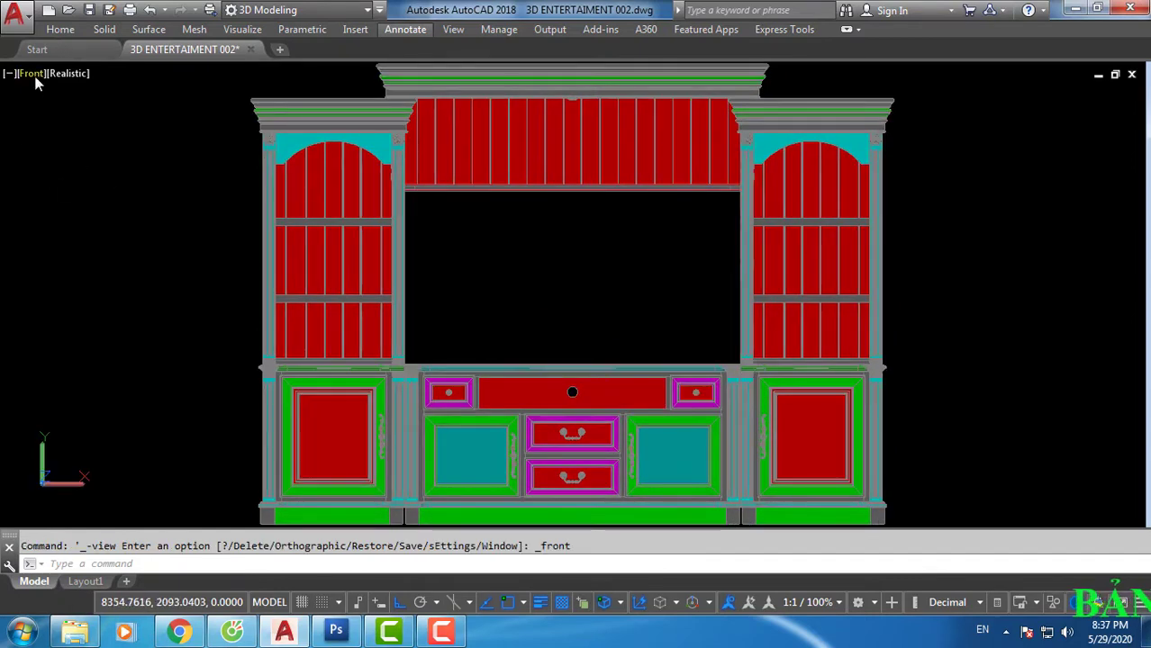
{"action": "left_click", "coordinate": [33, 76]}
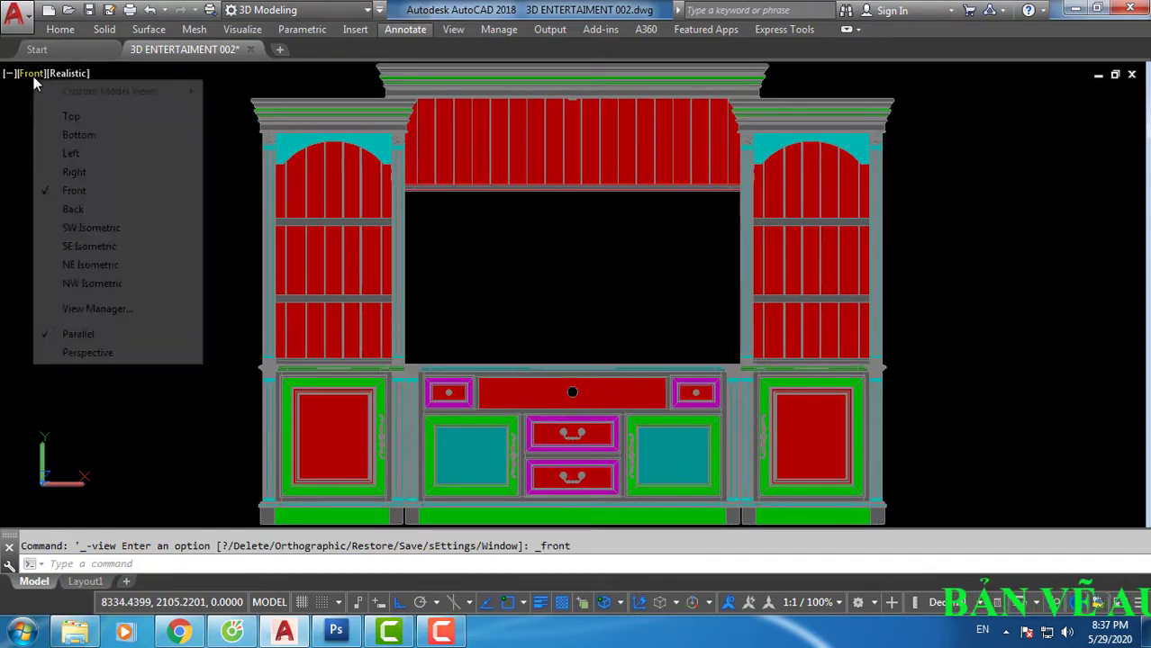
{"action": "left_click", "coordinate": [88, 231]}
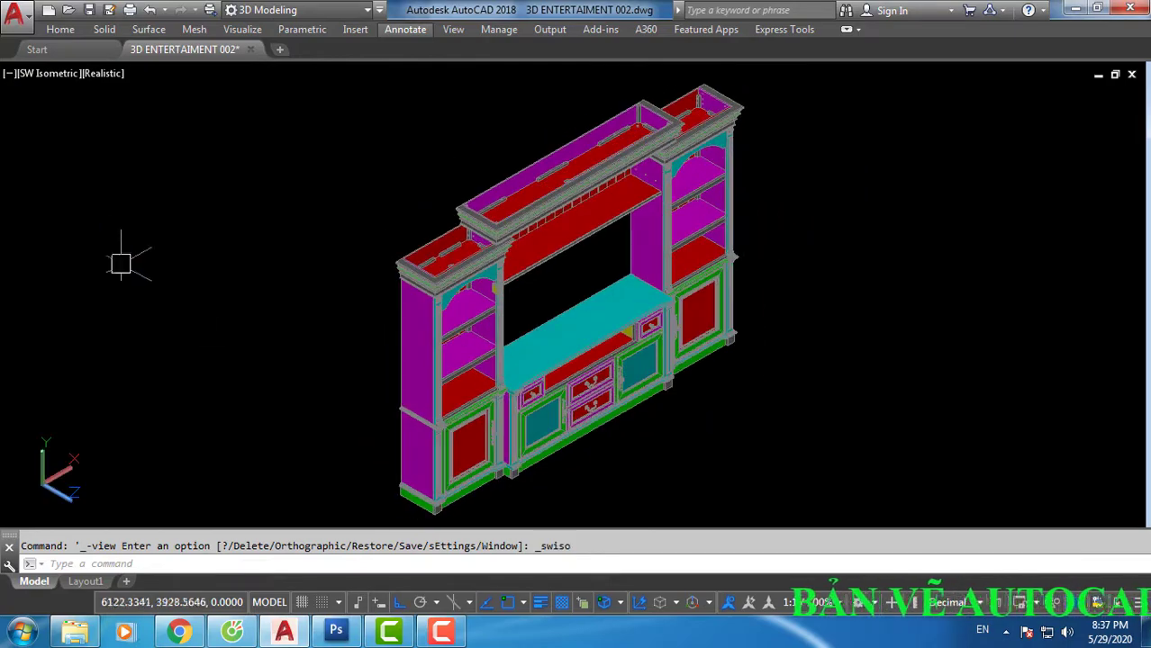
Step: Zoom in and out to inspect the TV stand's molding corners close up
{"action": "scroll", "coordinate": [378, 405], "scroll_direction": "up", "scroll_amount": 3}
{"action": "scroll", "coordinate": [441, 347], "scroll_direction": "up", "scroll_amount": 2}
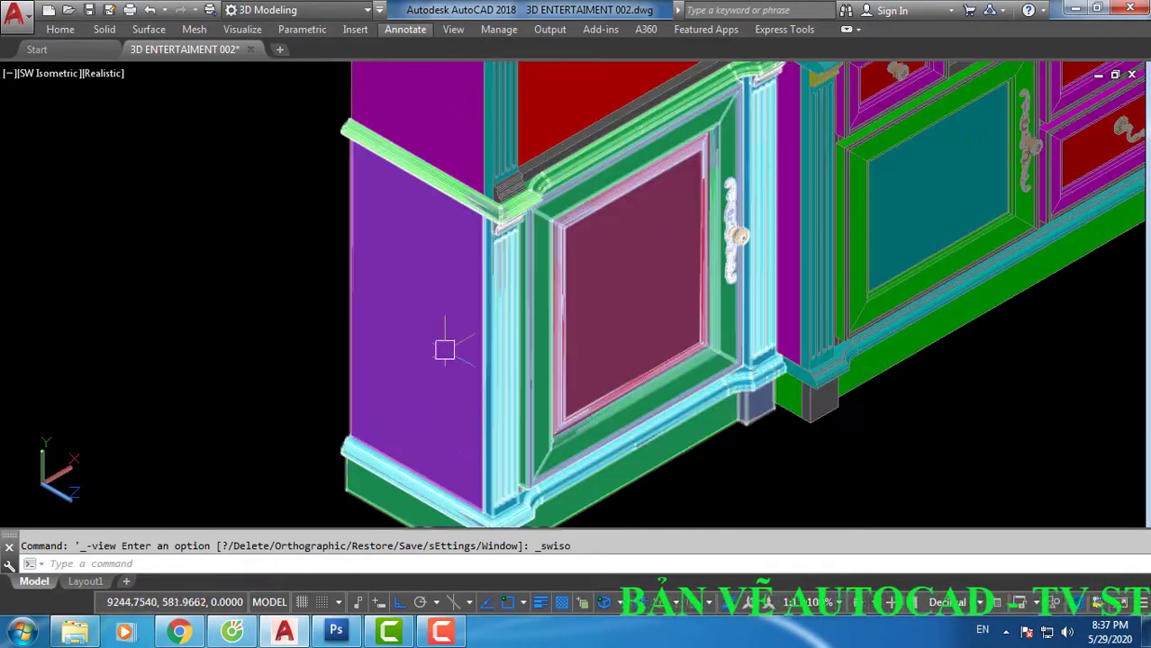
{"action": "scroll", "coordinate": [418, 366], "scroll_direction": "down", "scroll_amount": 1}
{"action": "scroll", "coordinate": [535, 331], "scroll_direction": "up", "scroll_amount": 2}
{"action": "scroll", "coordinate": [535, 332], "scroll_direction": "up", "scroll_amount": 2}
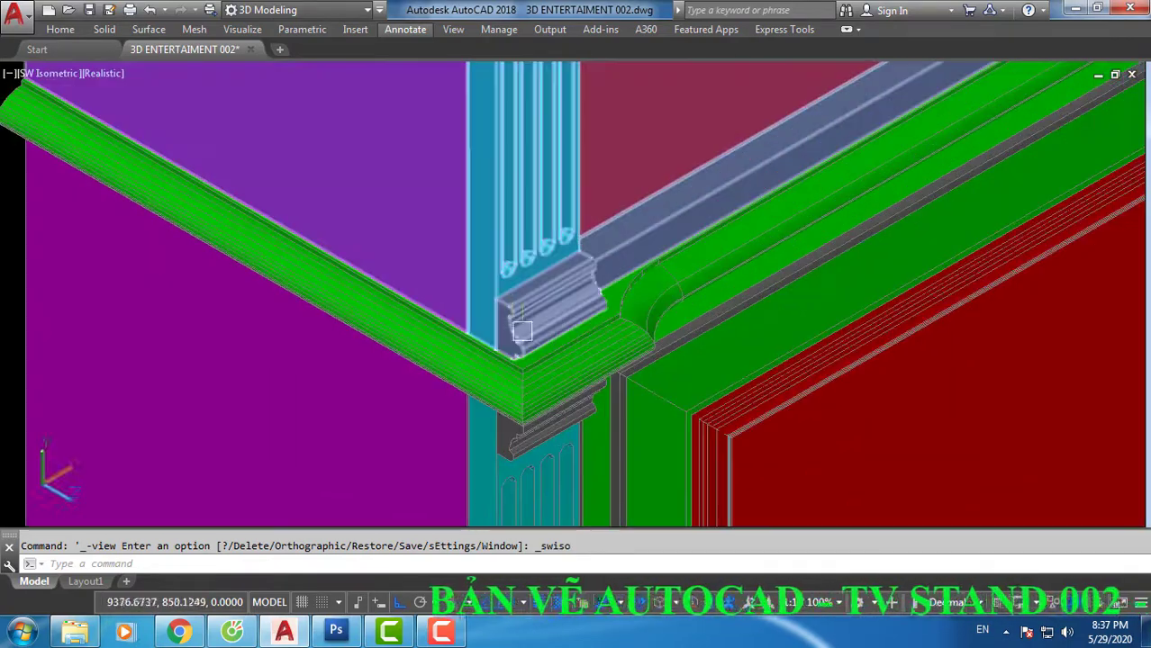
{"action": "scroll", "coordinate": [534, 332], "scroll_direction": "up", "scroll_amount": 2}
{"action": "scroll", "coordinate": [558, 315], "scroll_direction": "down", "scroll_amount": 1}
{"action": "scroll", "coordinate": [387, 220], "scroll_direction": "down", "scroll_amount": 2}
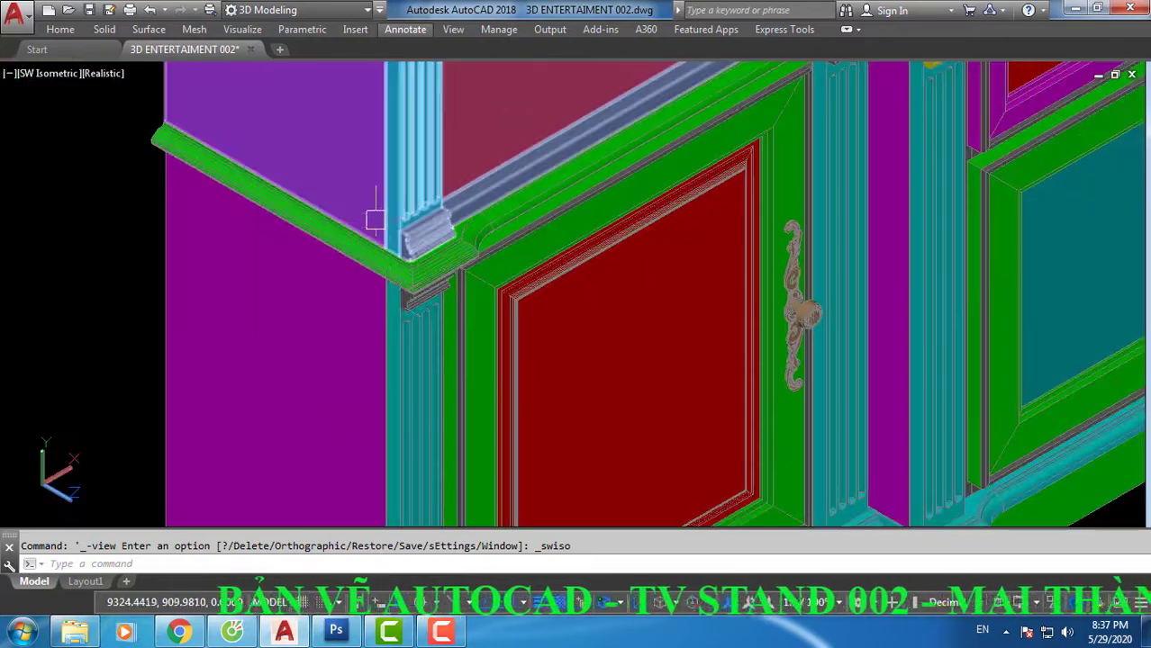
{"action": "scroll", "coordinate": [410, 308], "scroll_direction": "up", "scroll_amount": 1}
{"action": "scroll", "coordinate": [406, 314], "scroll_direction": "down", "scroll_amount": 3}
{"action": "scroll", "coordinate": [468, 250], "scroll_direction": "up", "scroll_amount": 1}
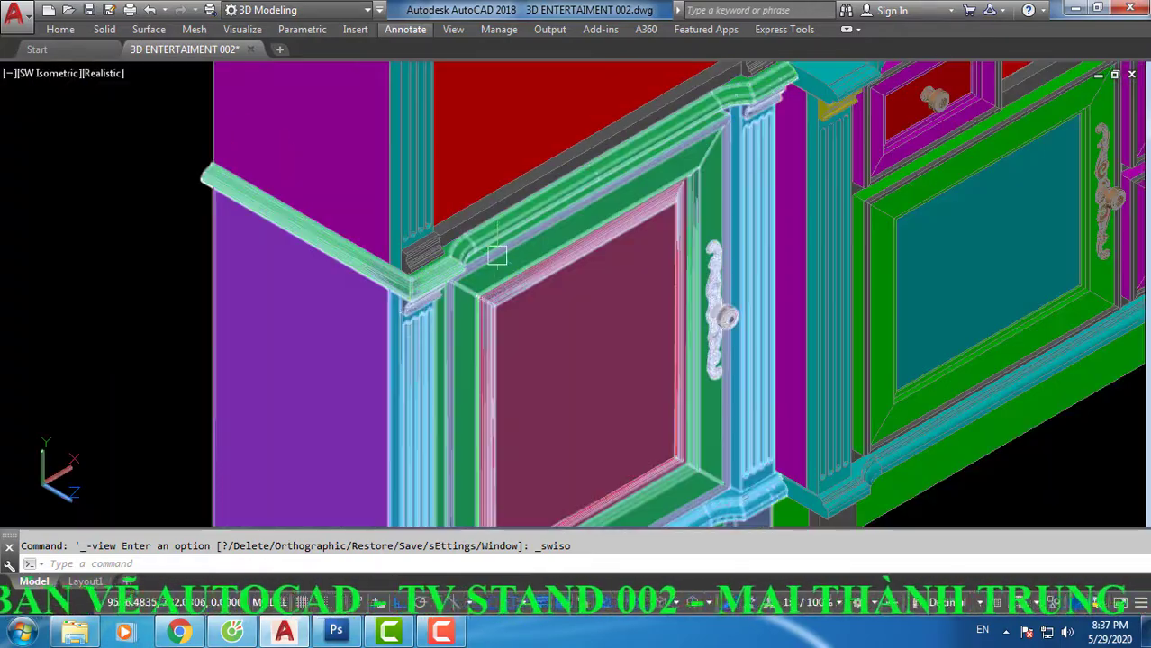
{"action": "scroll", "coordinate": [466, 245], "scroll_direction": "down", "scroll_amount": 1}
{"action": "scroll", "coordinate": [463, 242], "scroll_direction": "down", "scroll_amount": 2}
{"action": "scroll", "coordinate": [459, 230], "scroll_direction": "up", "scroll_amount": 3}
{"action": "scroll", "coordinate": [456, 221], "scroll_direction": "up", "scroll_amount": 2}
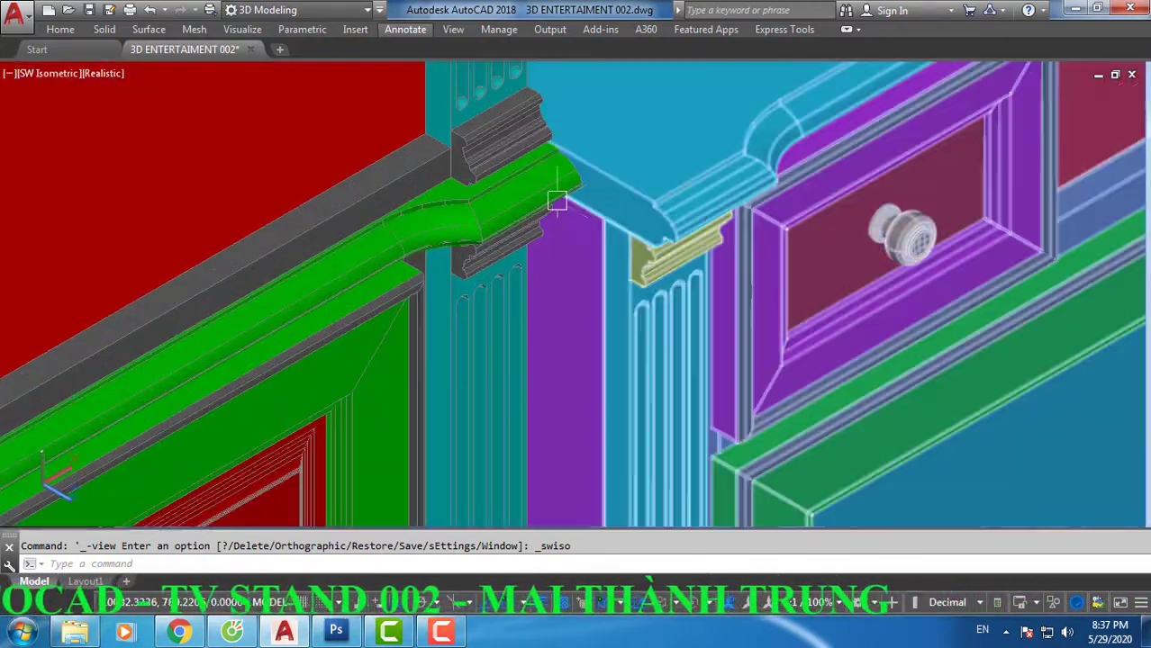
{"action": "scroll", "coordinate": [455, 213], "scroll_direction": "down", "scroll_amount": 1}
{"action": "scroll", "coordinate": [477, 230], "scroll_direction": "down", "scroll_amount": 3}
{"action": "scroll", "coordinate": [522, 270], "scroll_direction": "up", "scroll_amount": 2}
{"action": "scroll", "coordinate": [556, 305], "scroll_direction": "down", "scroll_amount": 1}
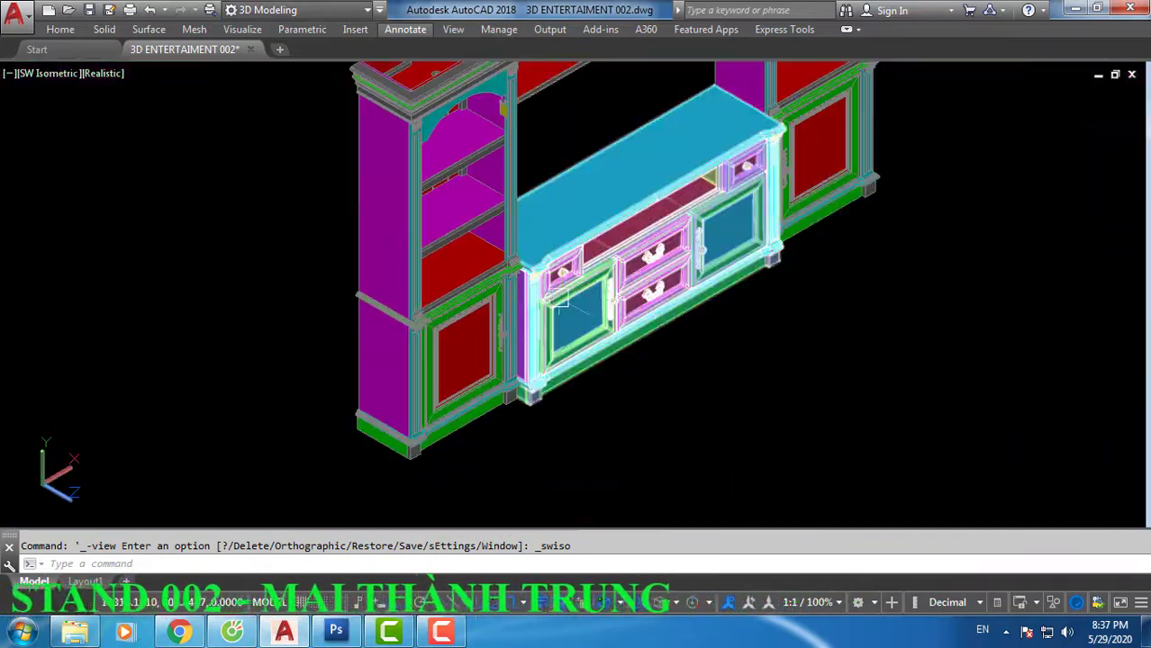
Step: Orbit the cabinet past its left end to a nearly frontal, raised view
{"action": "type", "text": "o"}
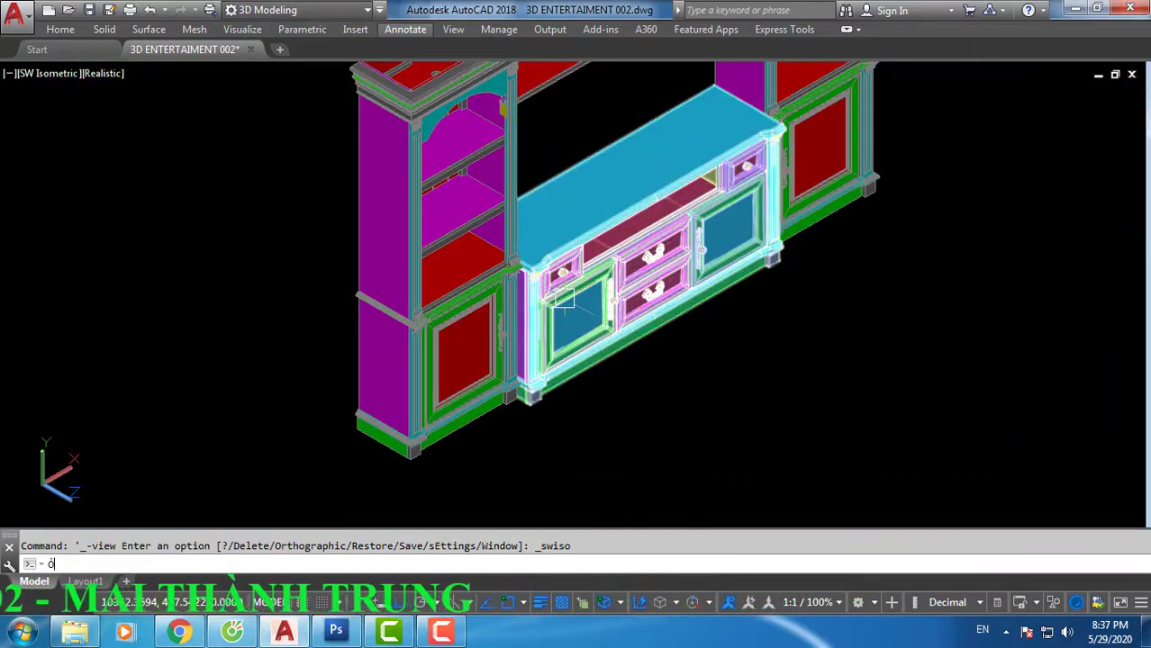
{"action": "key", "text": "Return"}
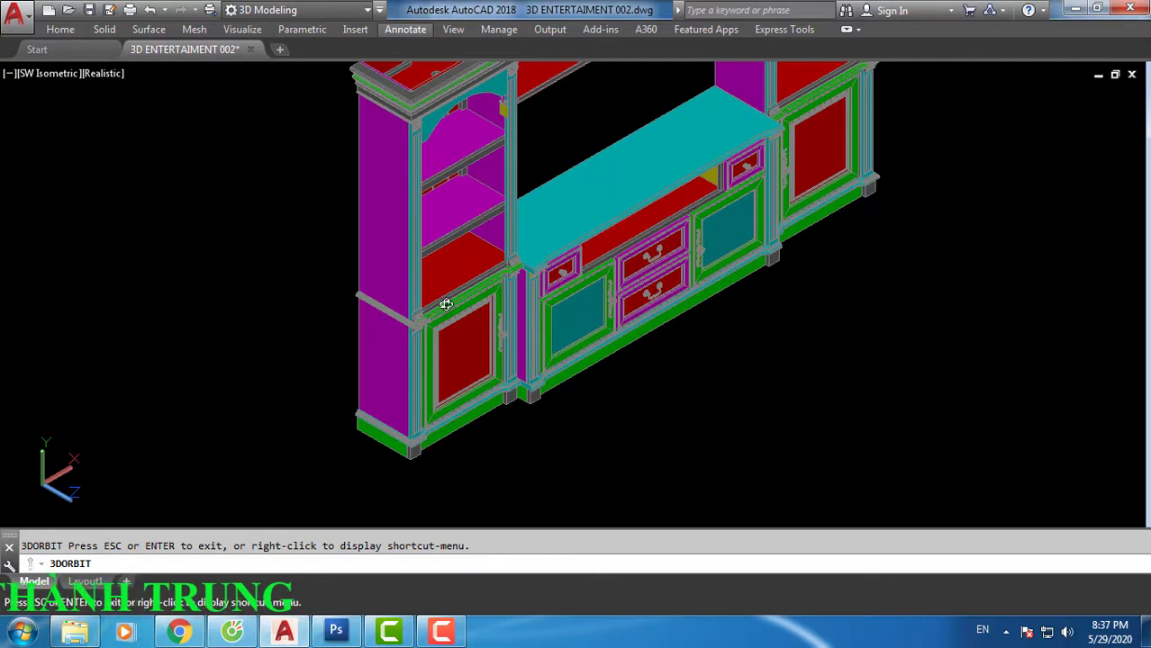
{"action": "scroll", "coordinate": [445, 304], "scroll_direction": "down", "scroll_amount": 2}
{"action": "mouse_move", "coordinate": [445, 304]}
{"action": "left_mouse_down"}
{"action": "mouse_move", "coordinate": [508, 271]}
{"action": "mouse_move", "coordinate": [599, 283]}
{"action": "mouse_move", "coordinate": [468, 285]}
{"action": "mouse_move", "coordinate": [521, 290]}
{"action": "mouse_move", "coordinate": [505, 303]}
{"action": "mouse_move", "coordinate": [357, 288]}
{"action": "mouse_move", "coordinate": [478, 306]}
{"action": "mouse_move", "coordinate": [453, 314]}
{"action": "left_mouse_up"}
{"action": "scroll", "coordinate": [521, 290], "scroll_direction": "up", "scroll_amount": 2}
{"action": "scroll", "coordinate": [522, 290], "scroll_direction": "up", "scroll_amount": 2}
{"action": "mouse_move", "coordinate": [525, 315]}
{"action": "left_mouse_down"}
{"action": "mouse_move", "coordinate": [599, 263]}
{"action": "mouse_move", "coordinate": [613, 278]}
{"action": "mouse_move", "coordinate": [679, 249]}
{"action": "mouse_move", "coordinate": [650, 276]}
{"action": "mouse_move", "coordinate": [662, 301]}
{"action": "left_mouse_up"}
{"action": "key", "text": "Escape"}
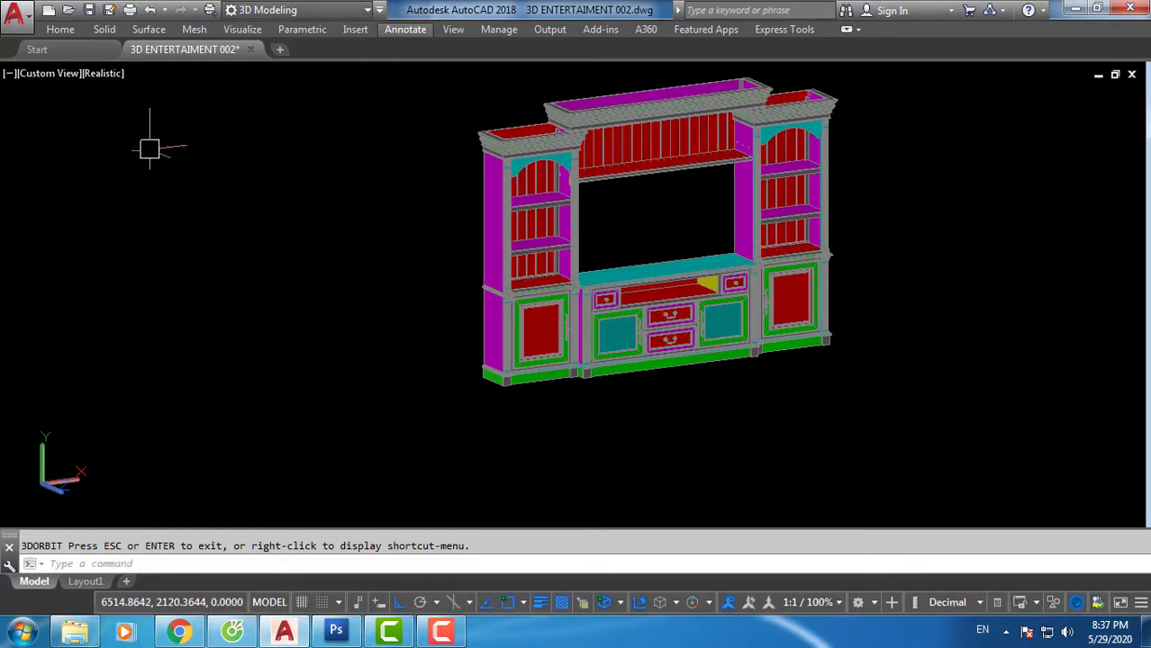
Step: Switch the viewport to the SE Isometric preset view
{"action": "left_click", "coordinate": [41, 75]}
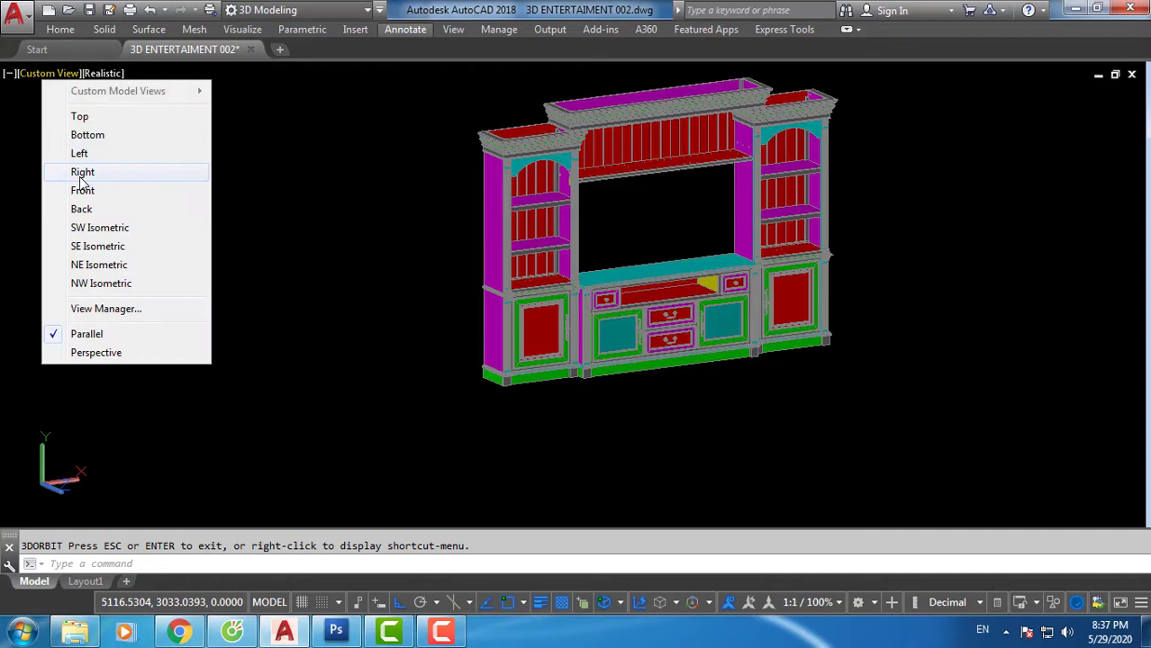
{"action": "left_click", "coordinate": [90, 247]}
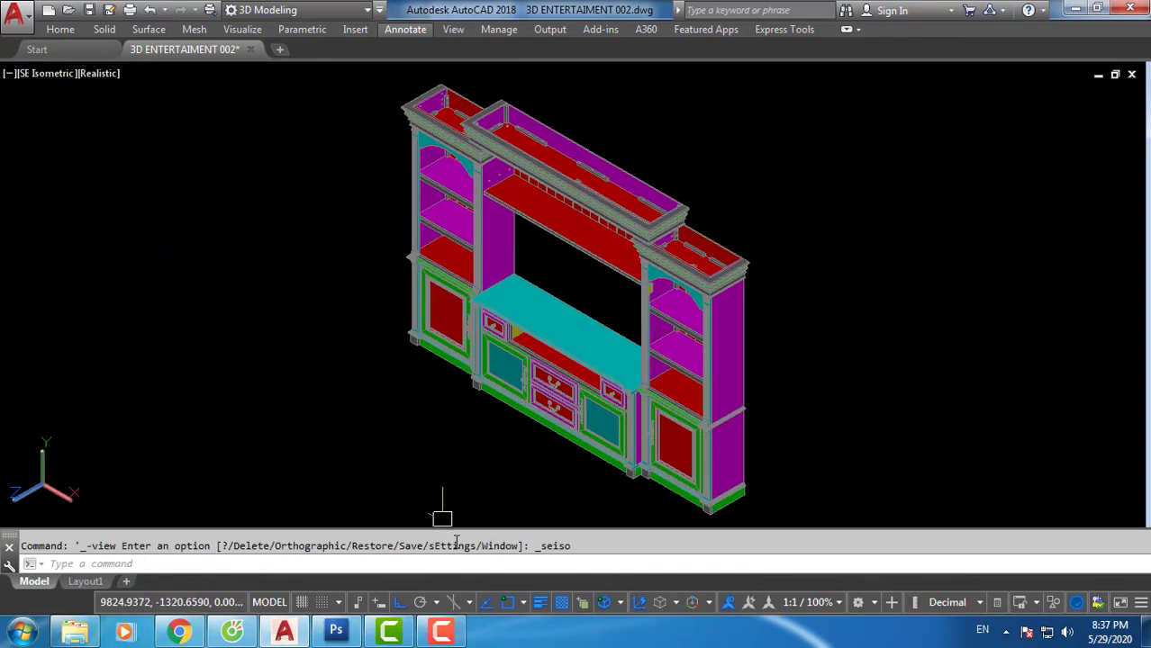
{"action": "left_click", "coordinate": [446, 635]}
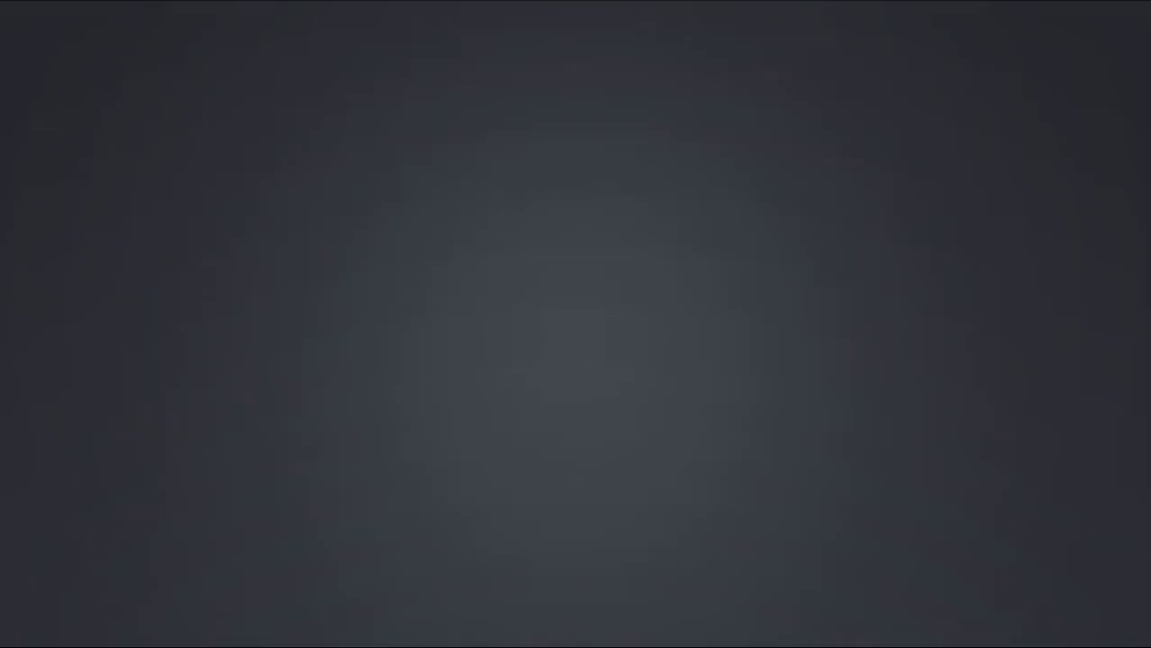